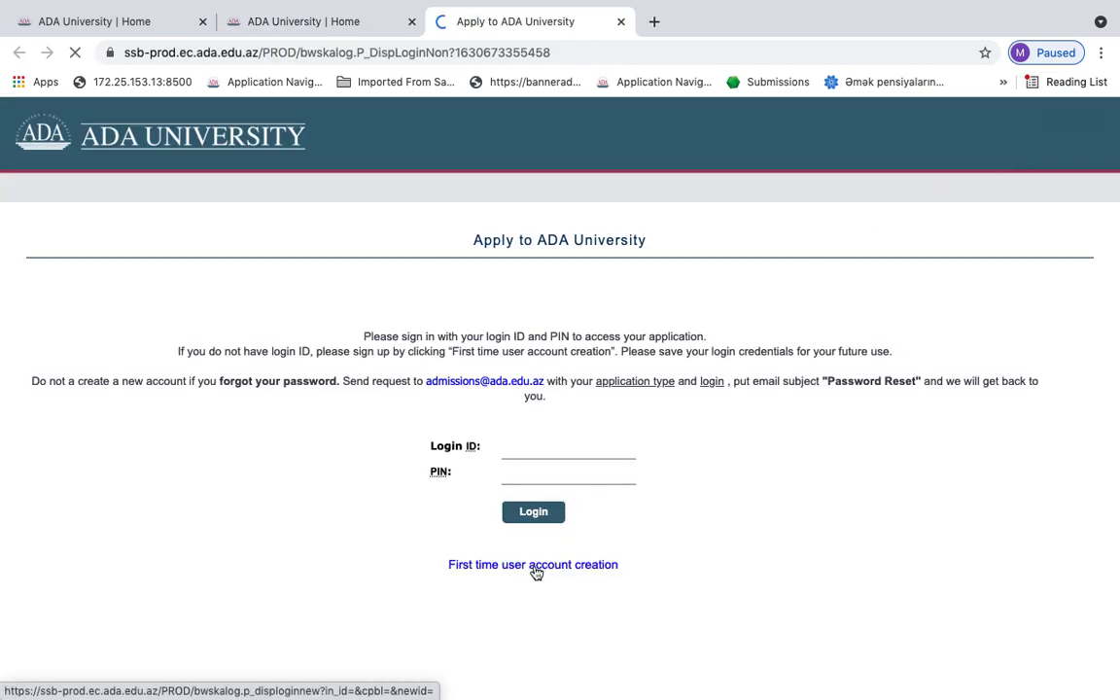
Open the first-time user account creation form from the login page
click(536, 564)
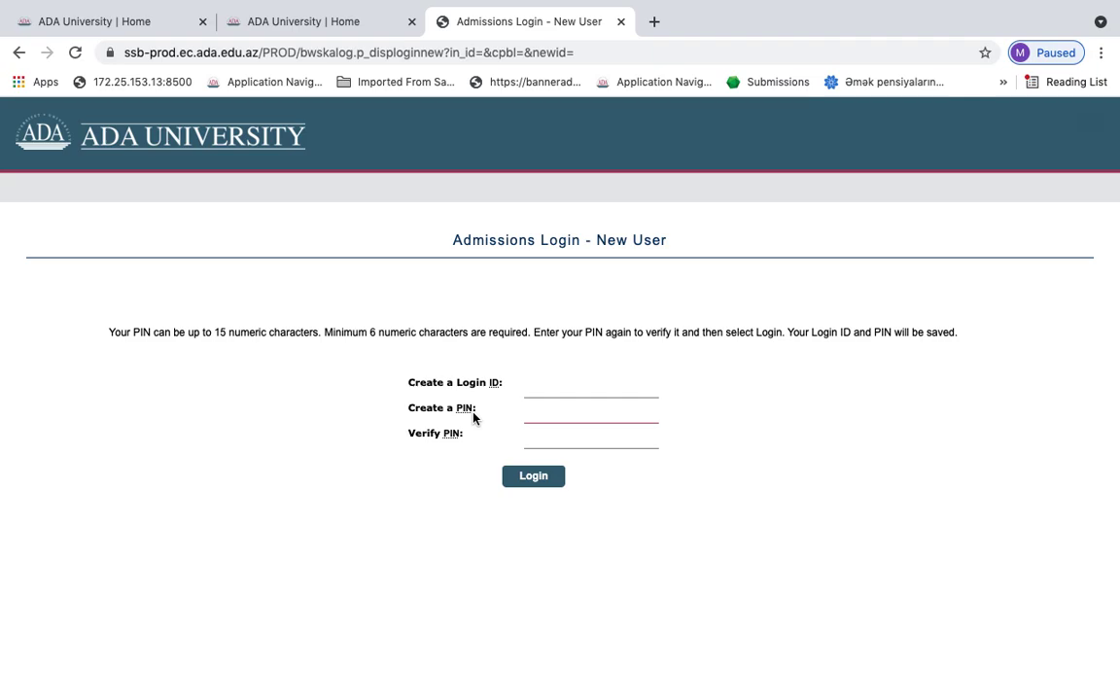
Create a new login ID with a verified 6-digit PIN, then continue with Undergraduate Application AZ
click(544, 388)
text(Bache)
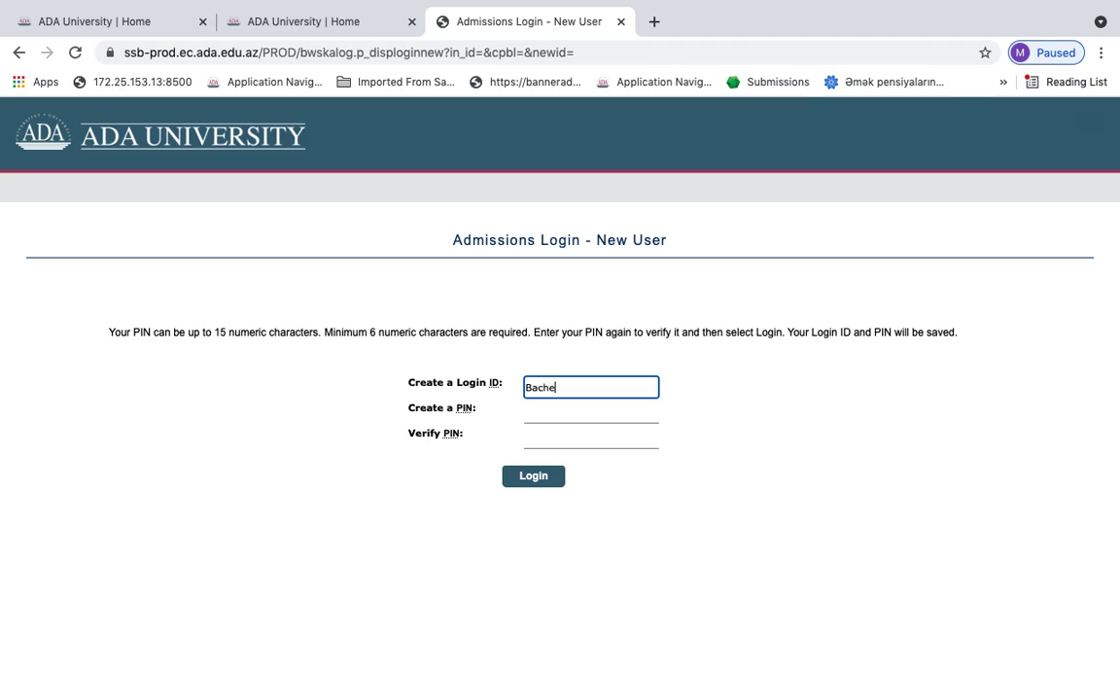
text(lor0)
click(555, 406)
text(•••••)
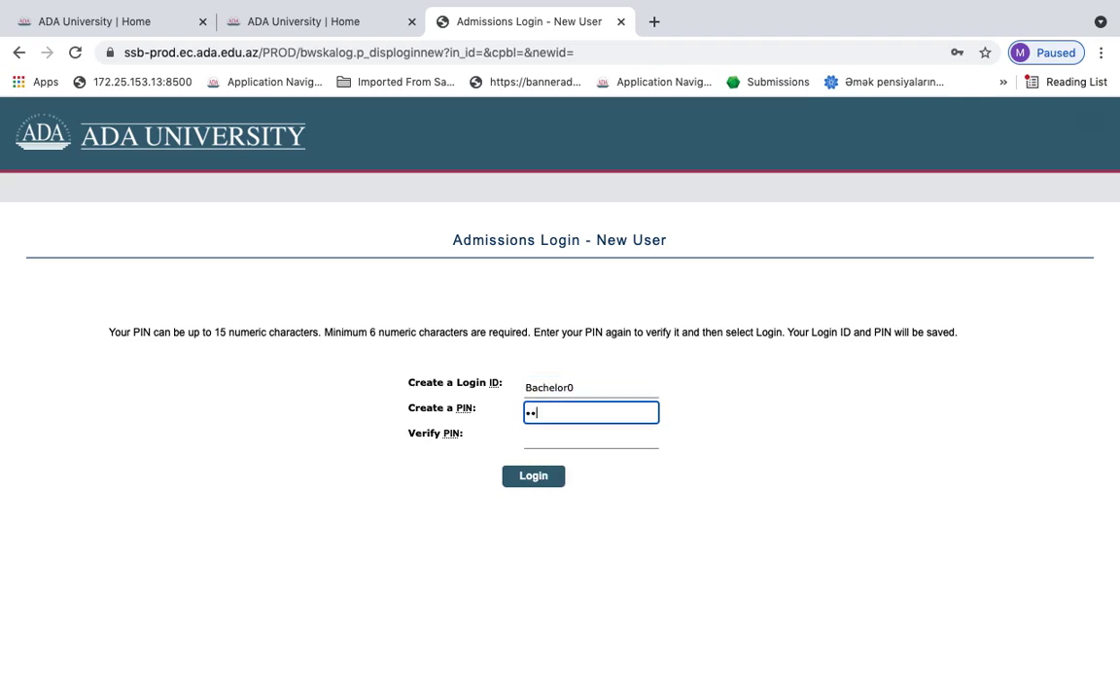
text(•)
click(577, 440)
text(••••)
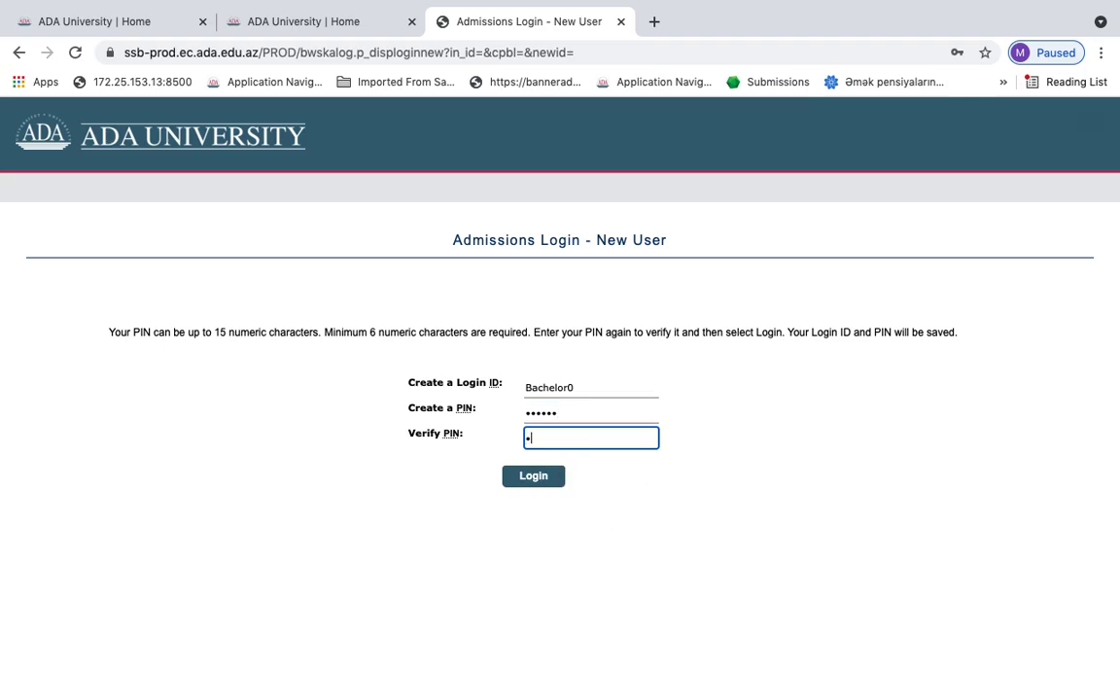
text(••)
click(546, 480)
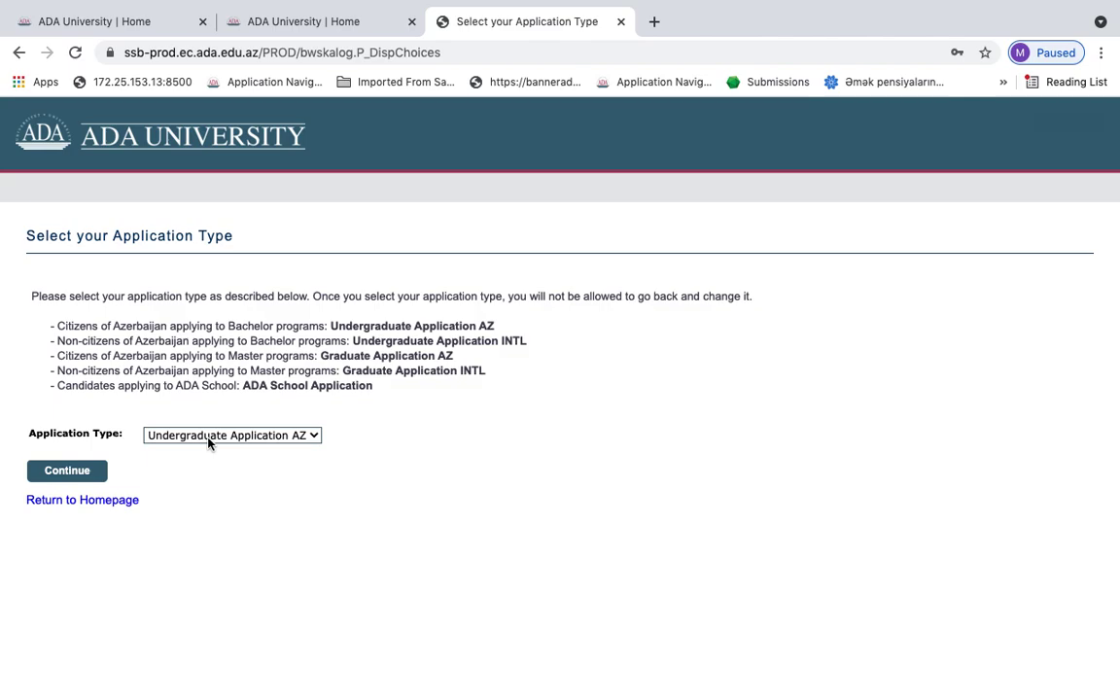
click(79, 473)
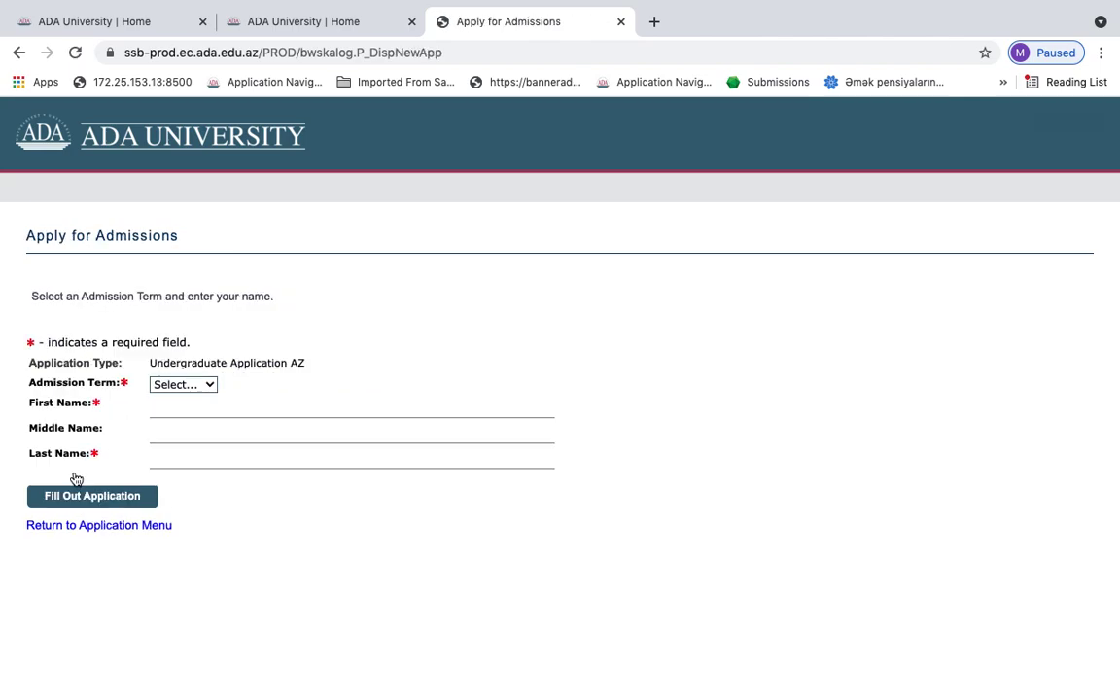
Choose Fall 2021 as admission term and enter the applicant's first, middle and last names
click(184, 386)
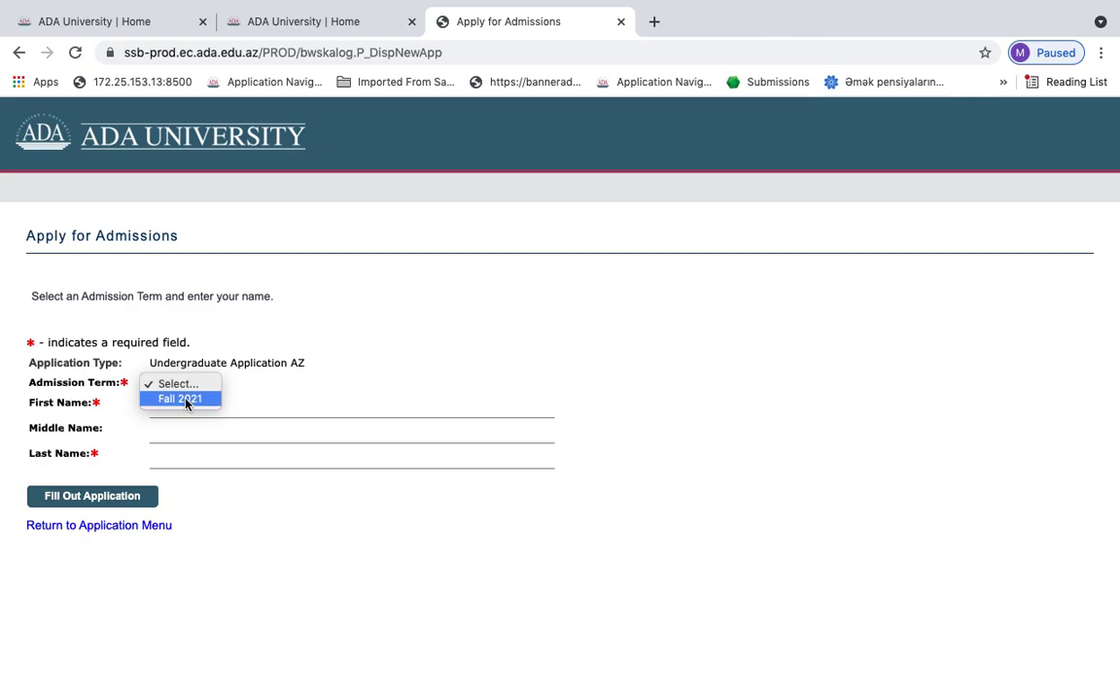
click(187, 399)
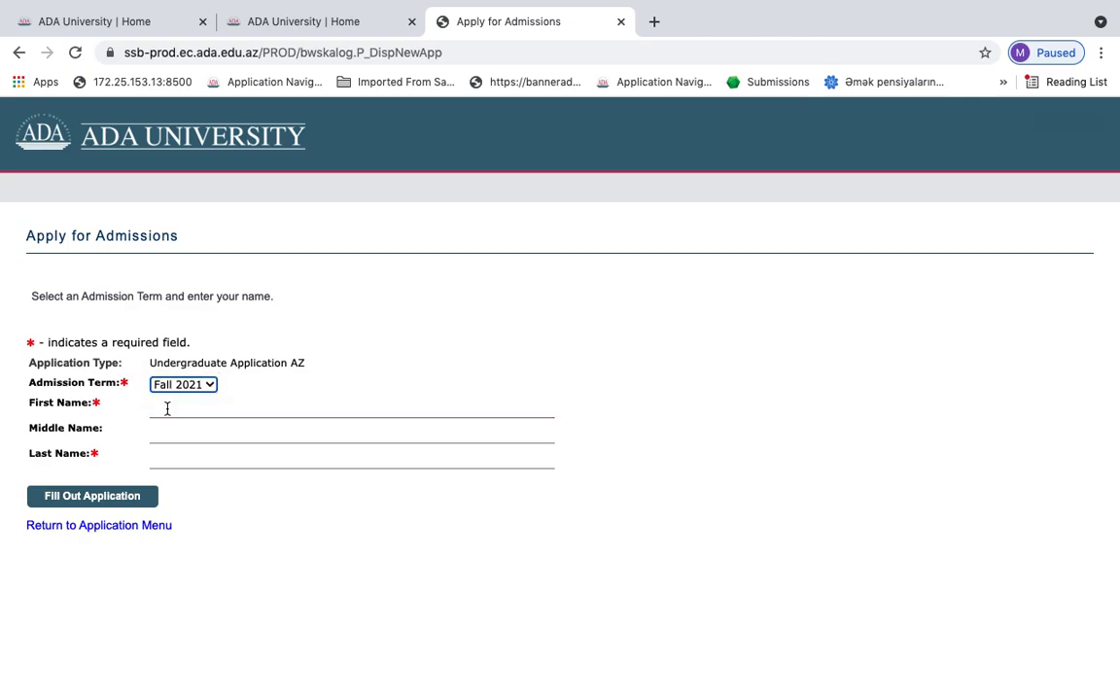
click(167, 408)
text(Bacheo)
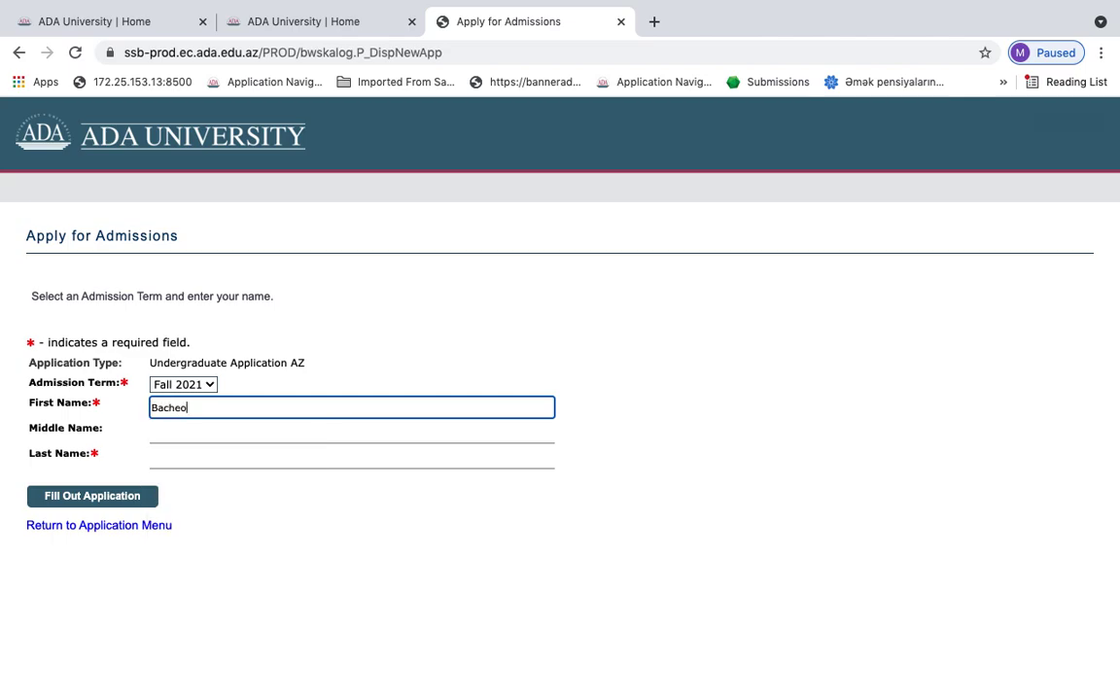
key(BackSpace)
text(lor)
click(266, 433)
text(Bache)
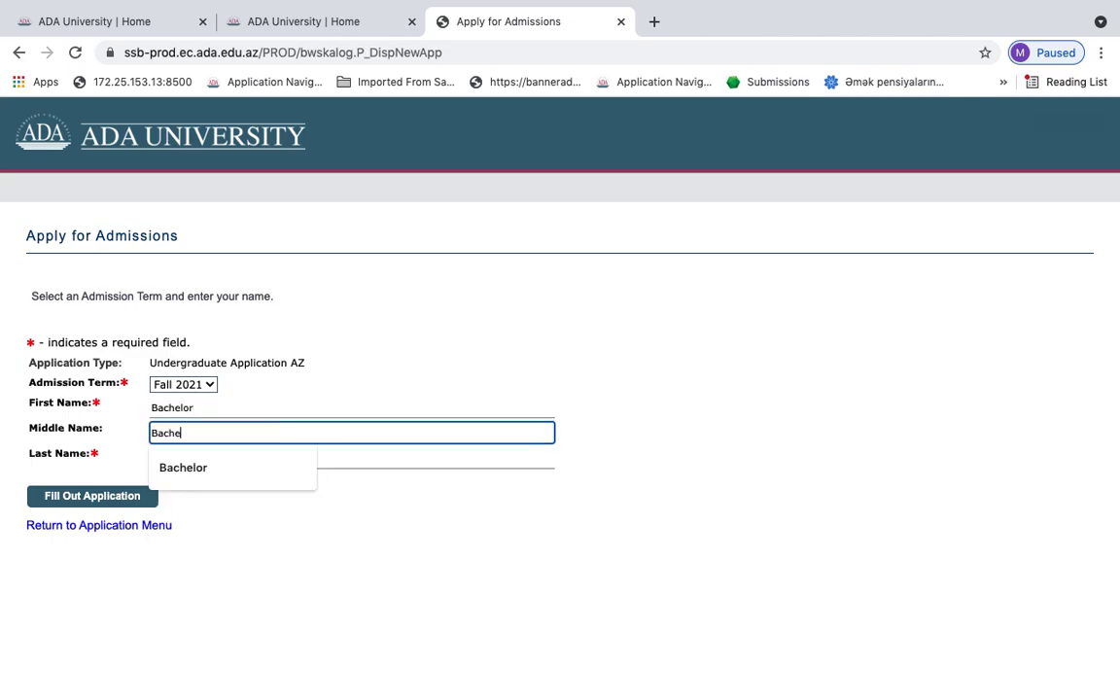
text(lor)
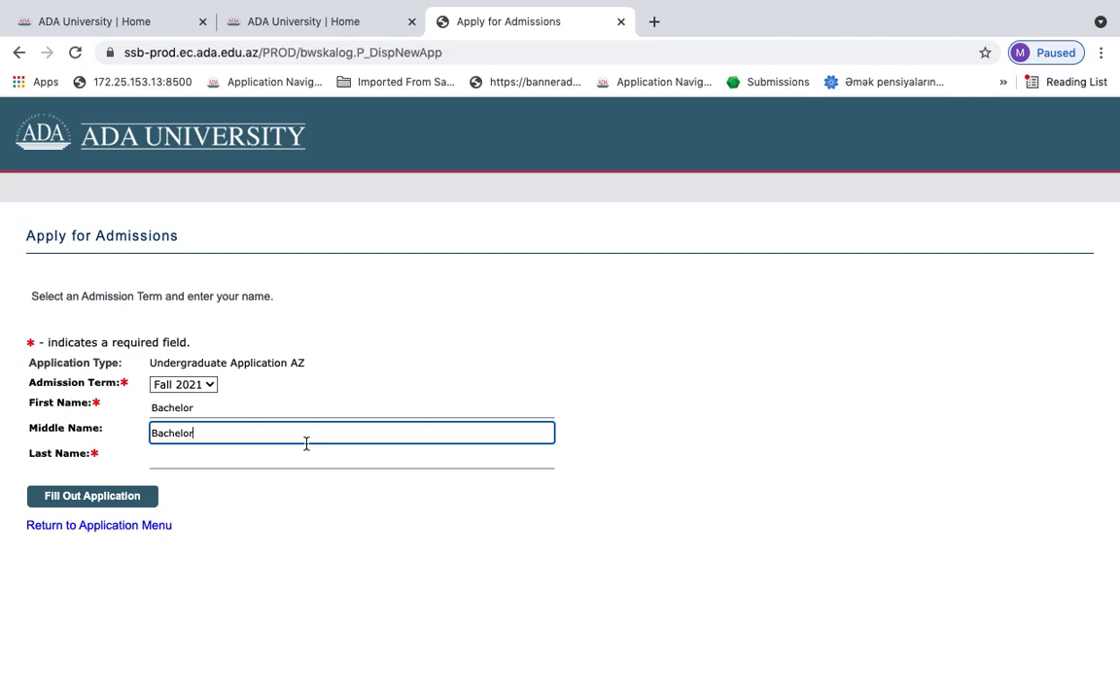
click(305, 456)
text(Bachel)
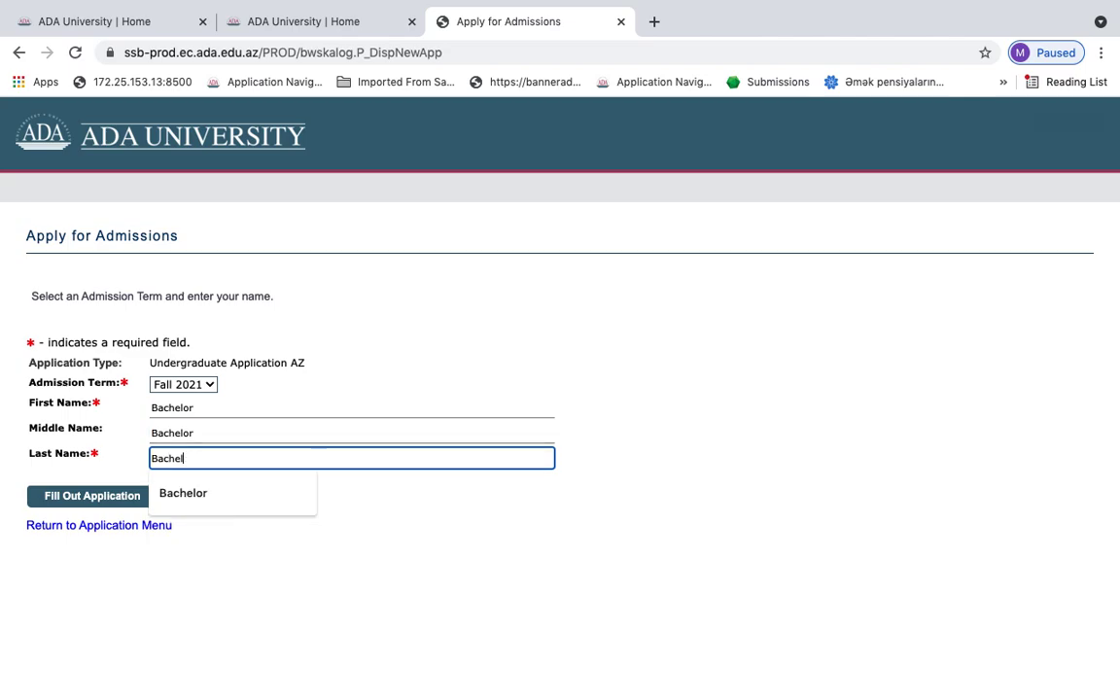
text(or)
click(100, 500)
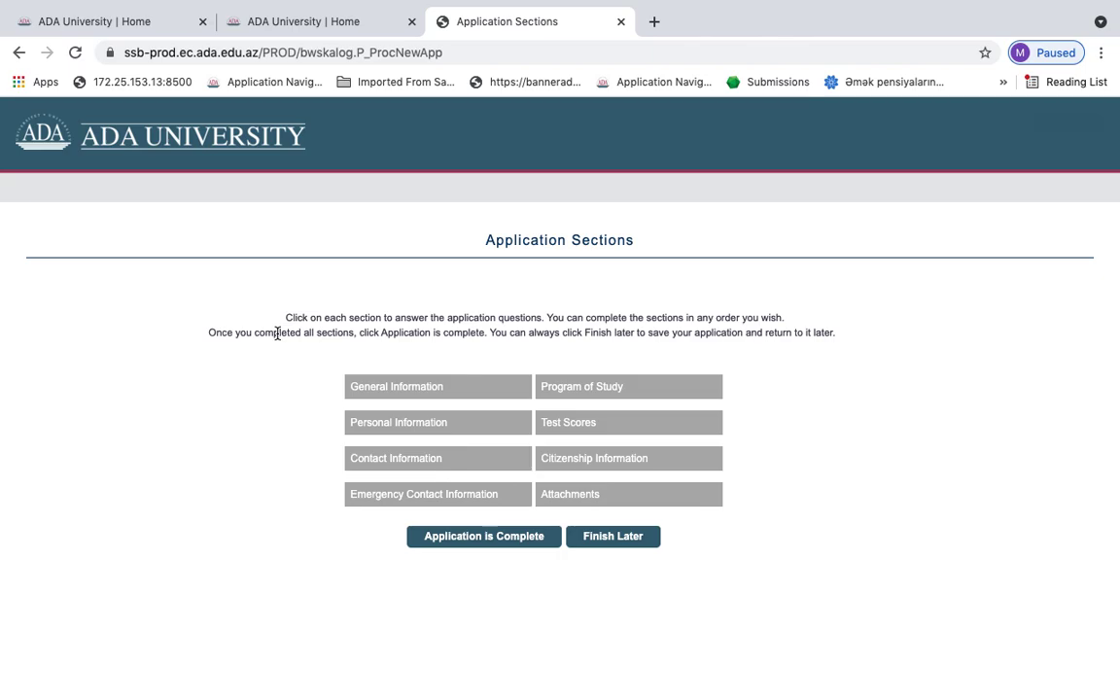
In General Information, enter the DİM exam application number, username and password, then continue
click(394, 389)
scroll(428, 398, down, 2)
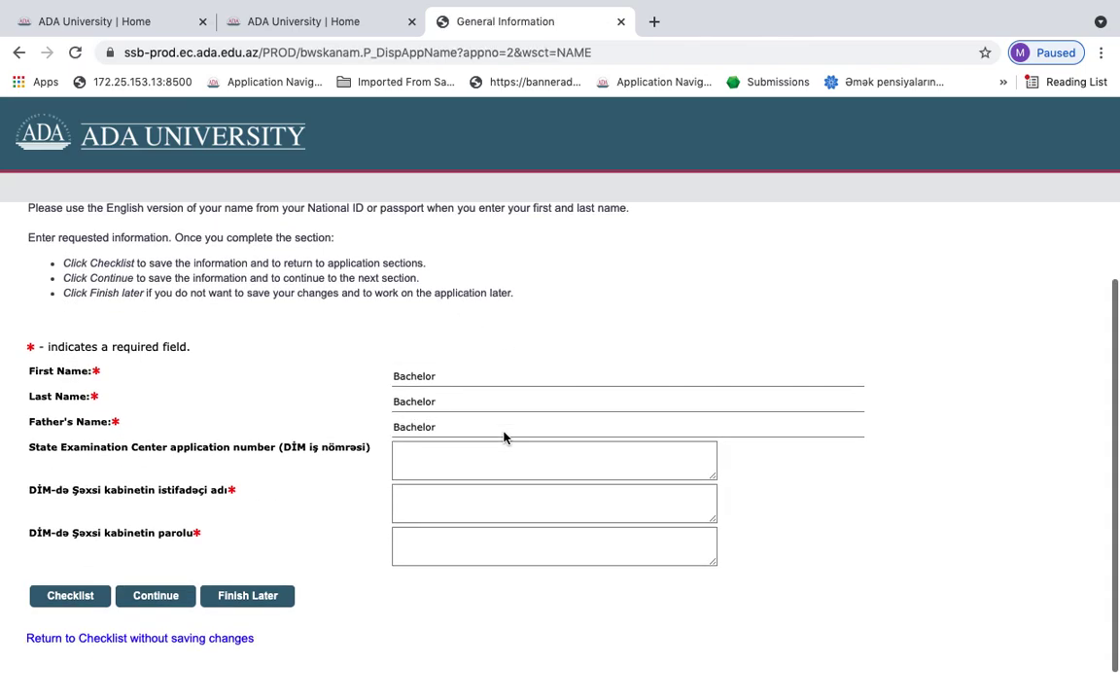
click(461, 473)
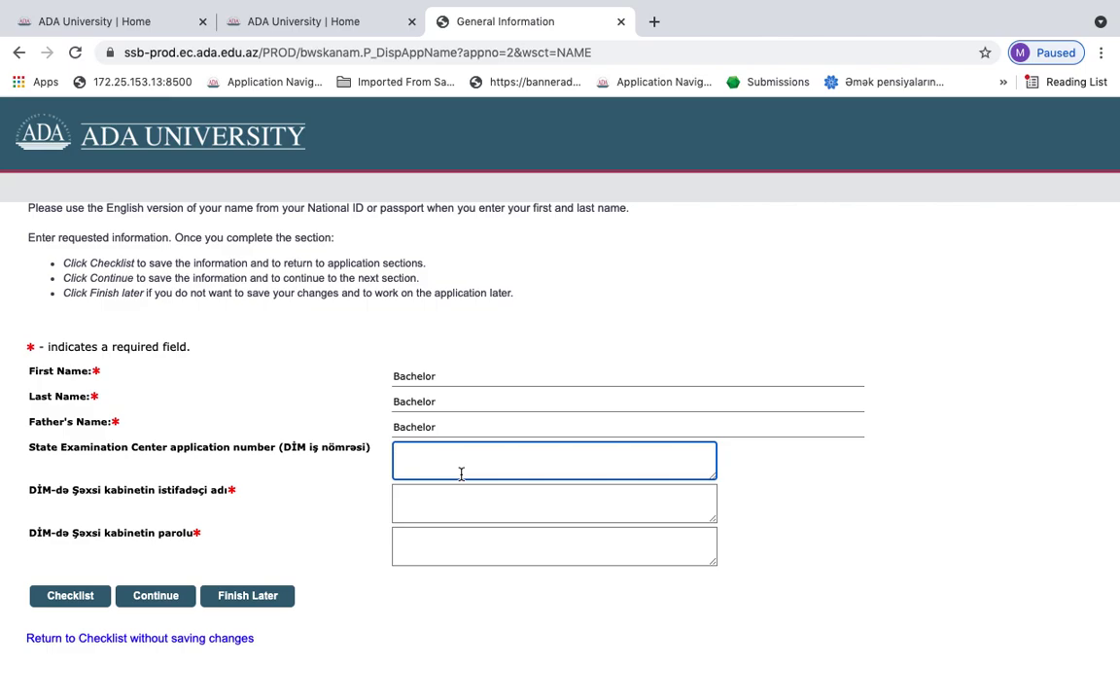
text(1111)
click(490, 503)
text(11111)
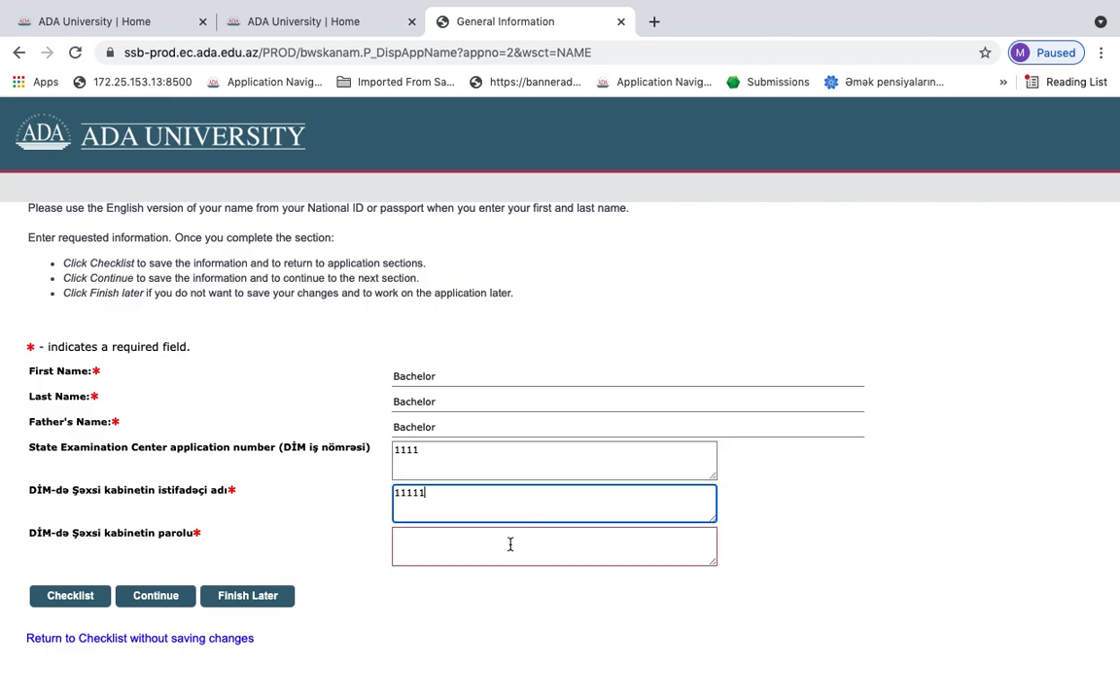
click(511, 542)
text(11111)
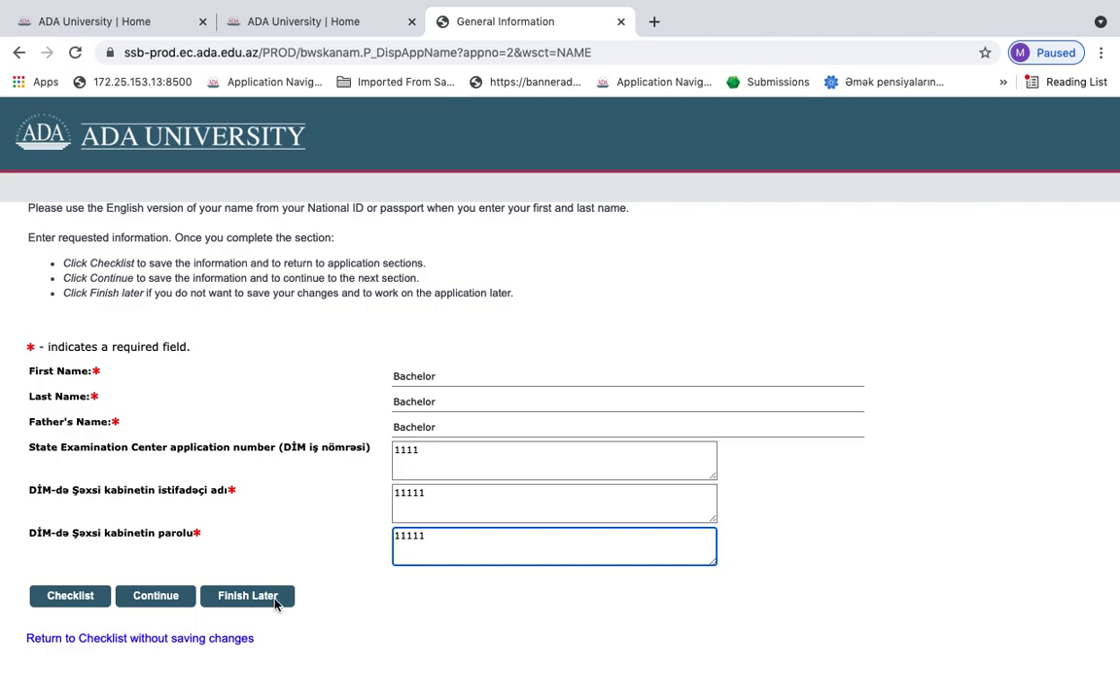
click(157, 596)
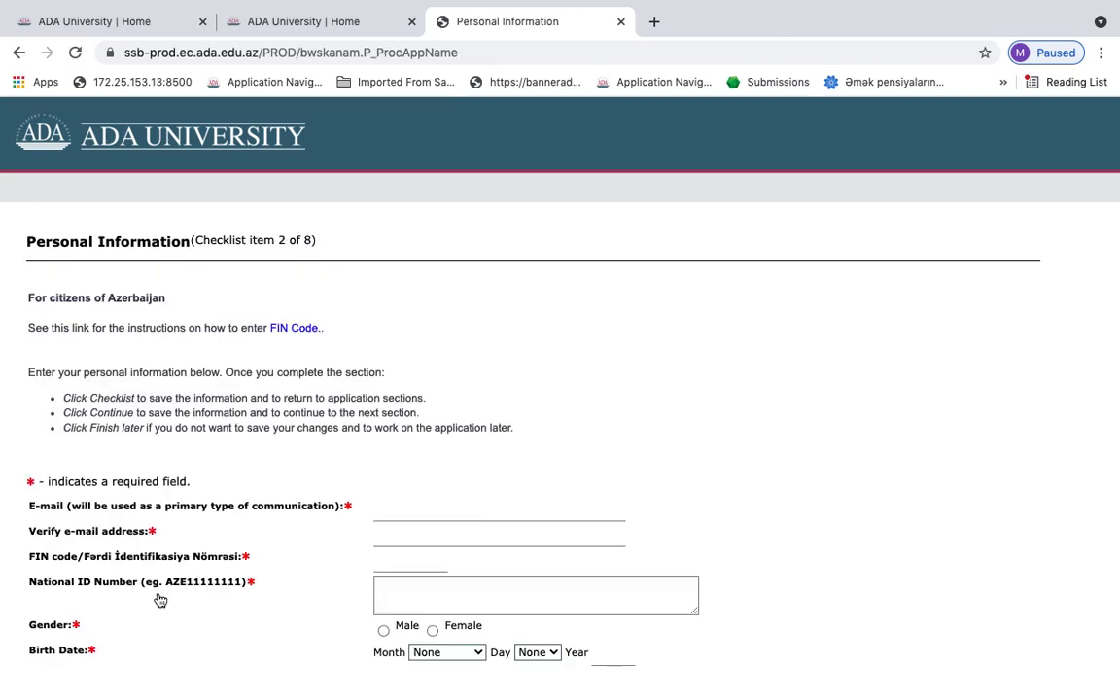
Enter the contact e-mail address and repeat it for verification
scroll(494, 486, down, 2)
click(494, 481)
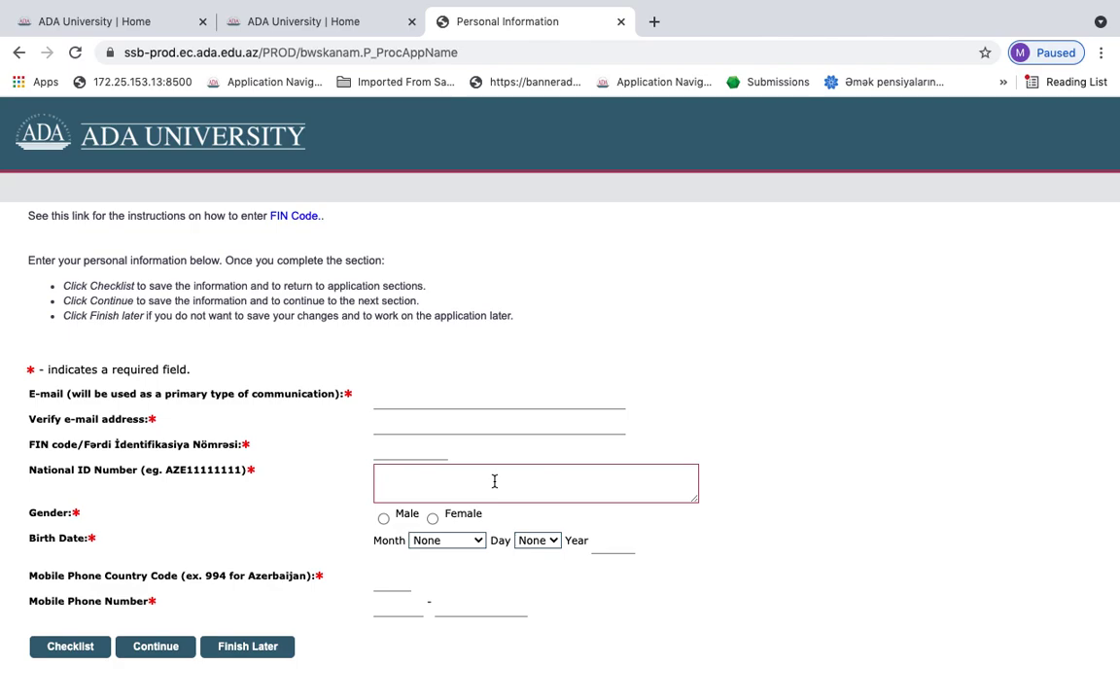
click(429, 398)
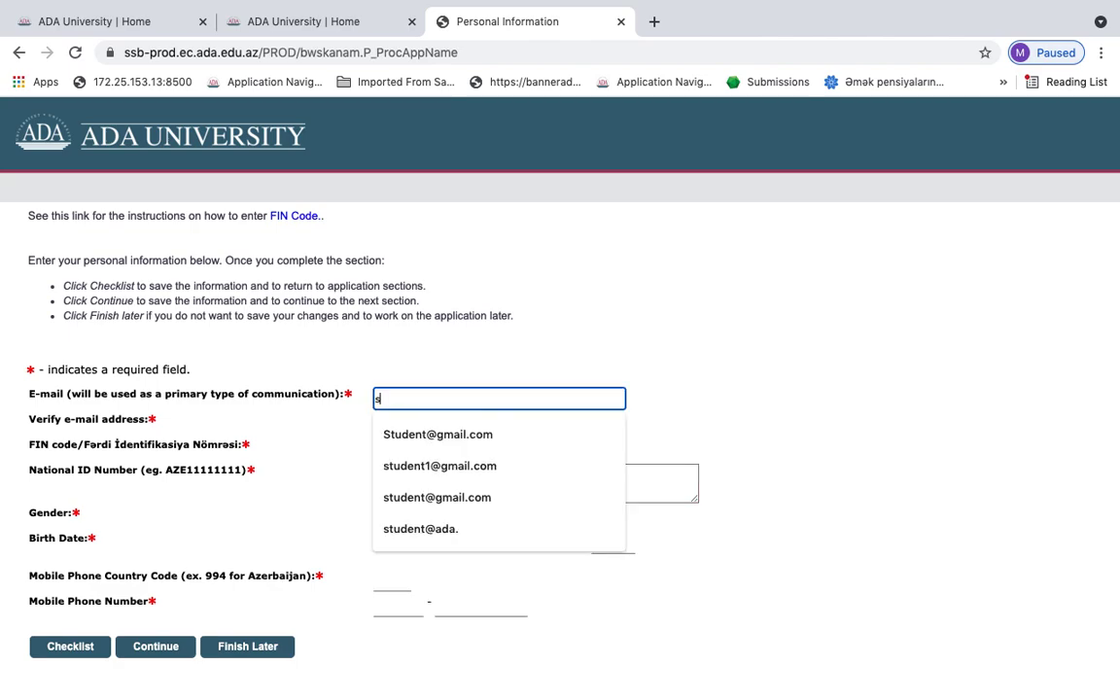
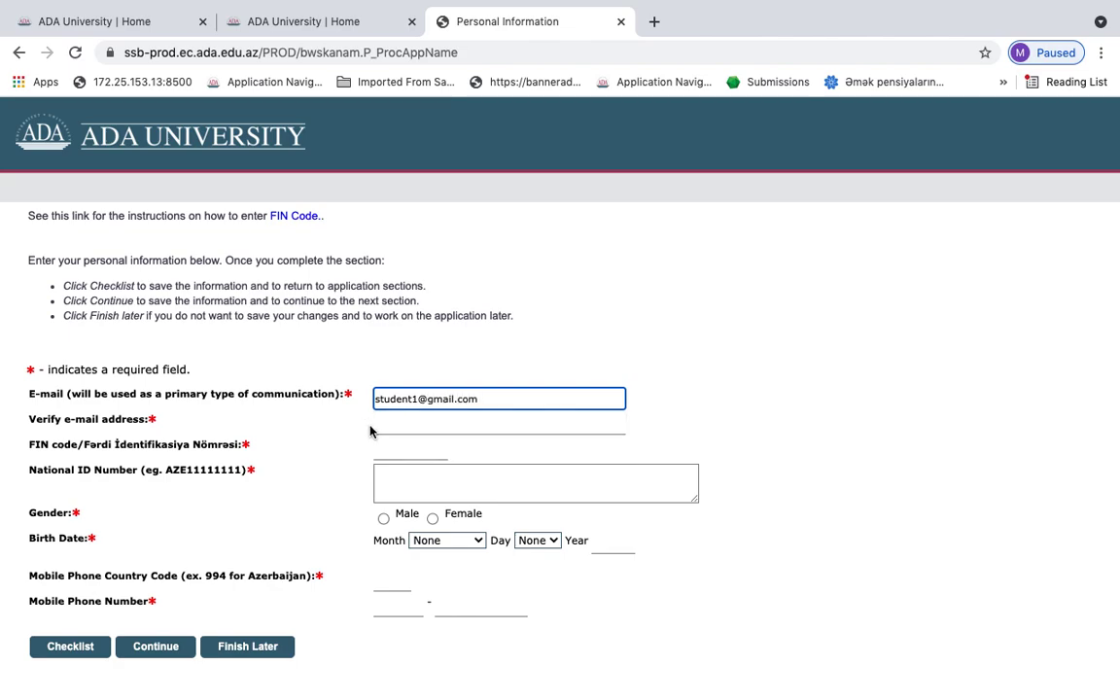
click(381, 425)
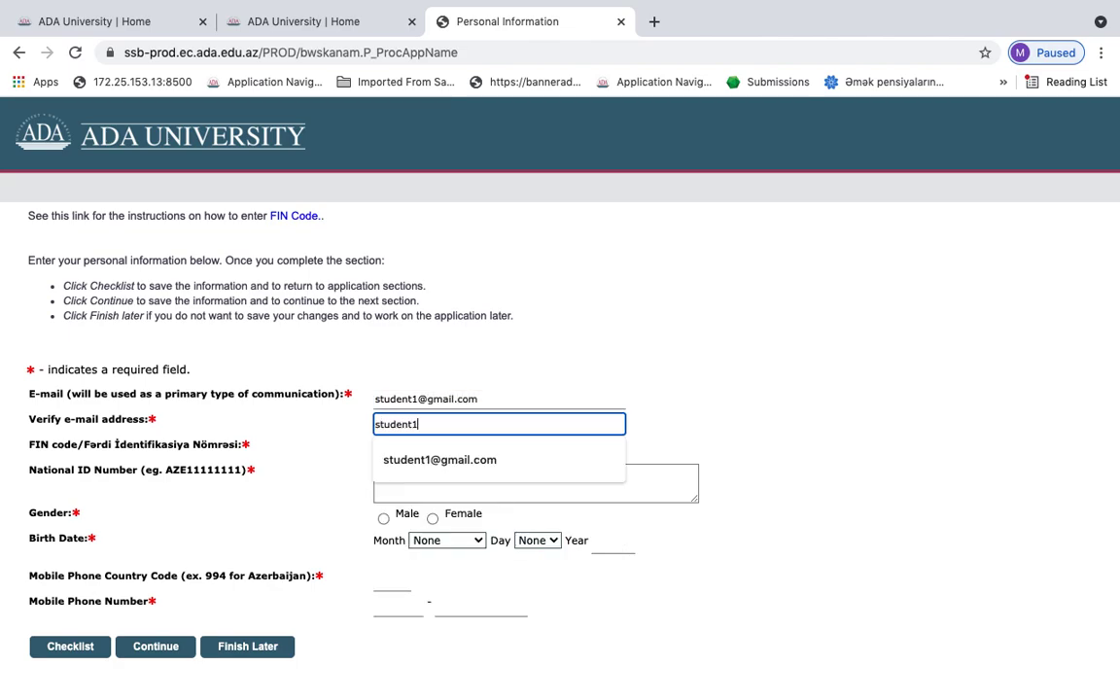
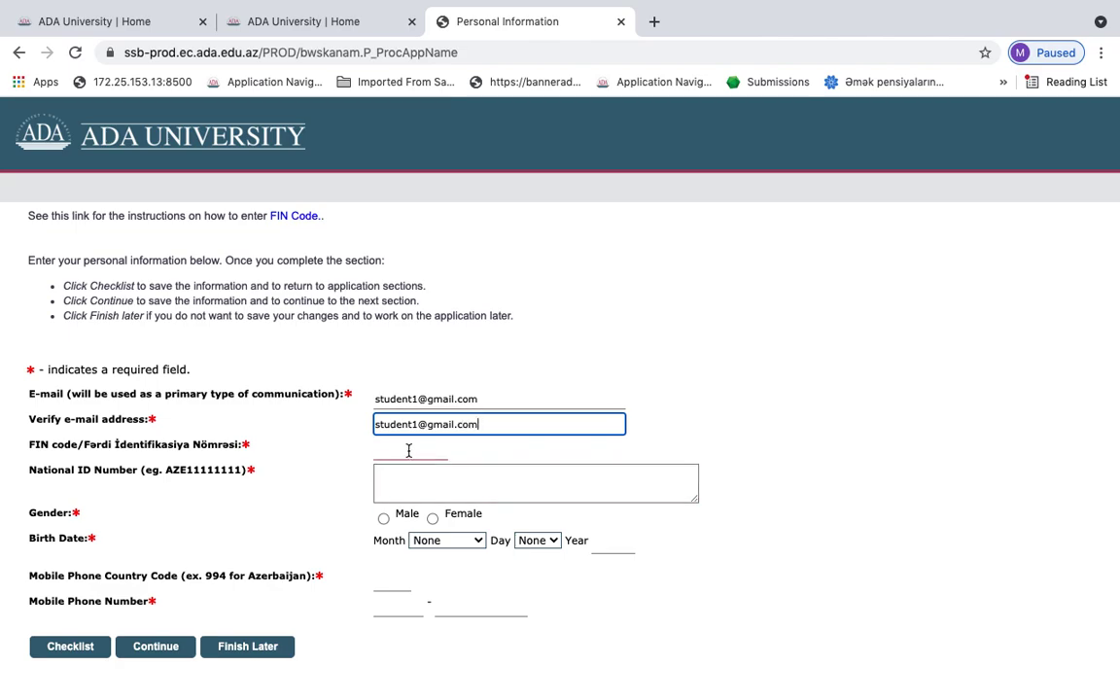
Fill in the FIN code and the National ID Number
click(408, 450)
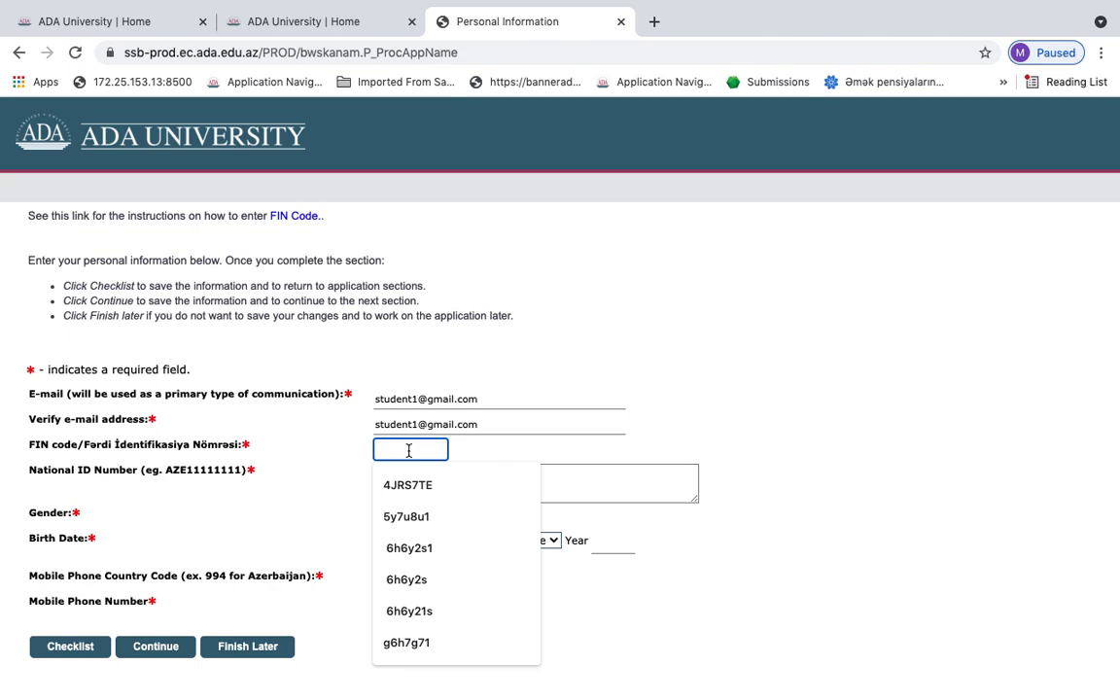
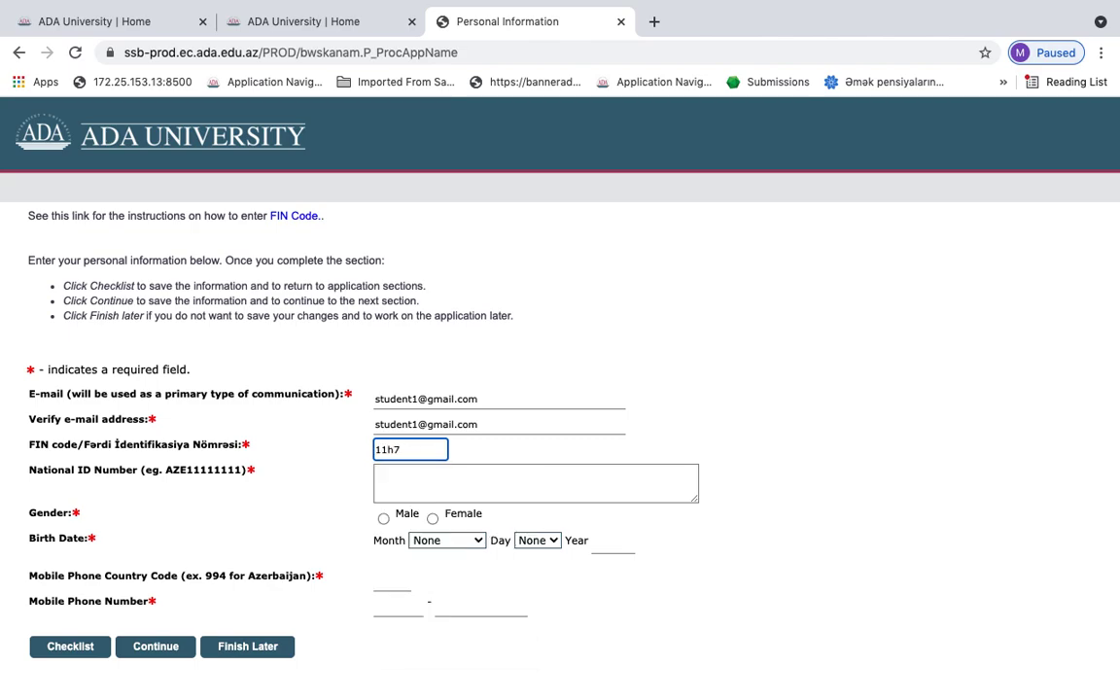
click(492, 469)
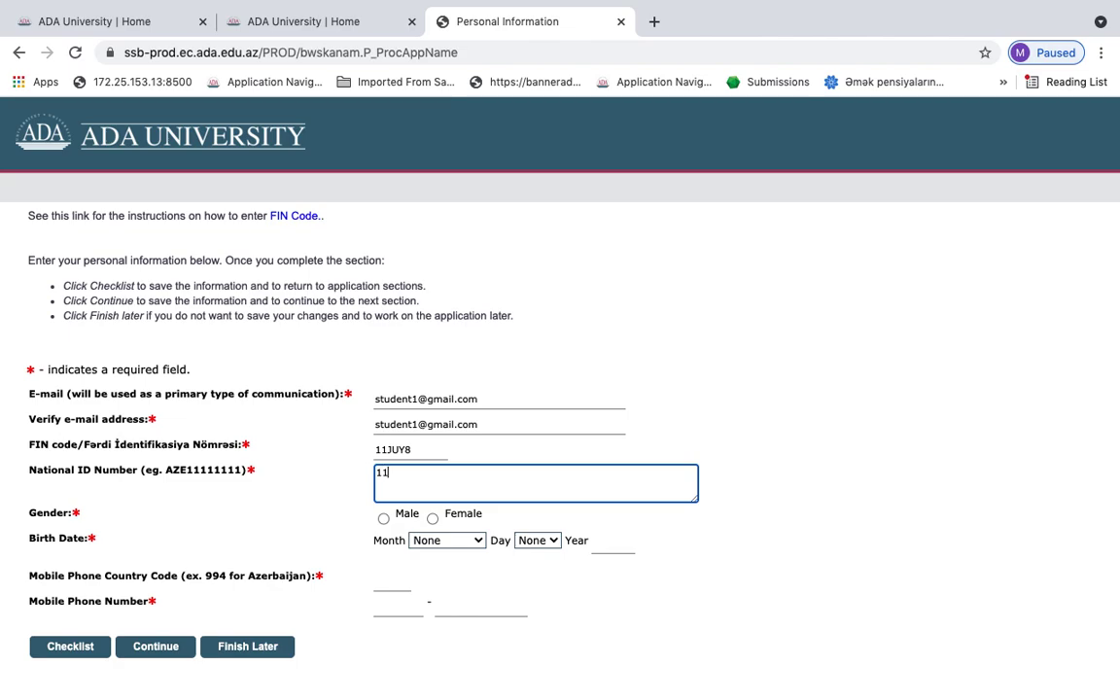
text(AA111111)
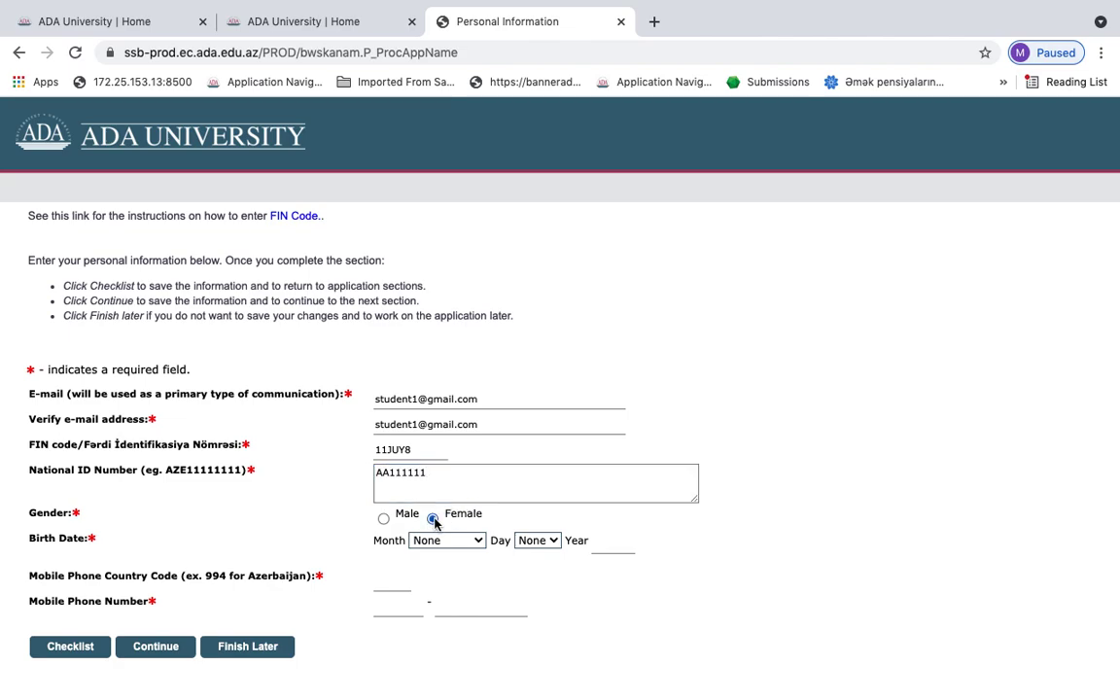
Set gender to Female and birth date to 01 January 2004
click(433, 518)
click(435, 538)
click(439, 486)
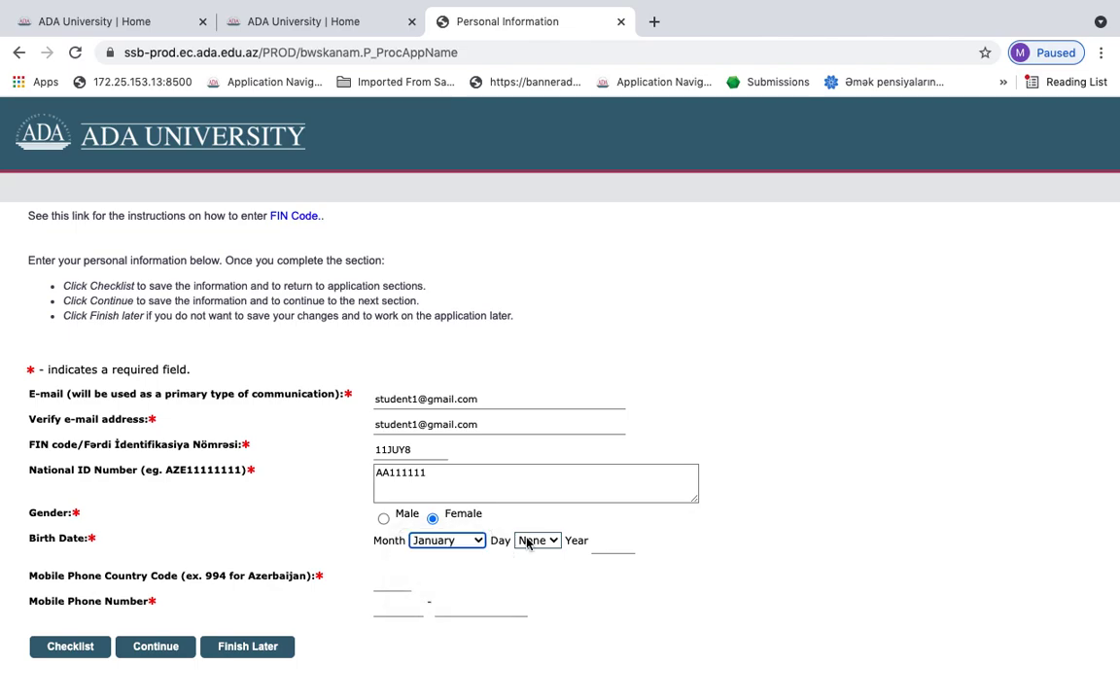
click(533, 539)
click(533, 485)
click(597, 542)
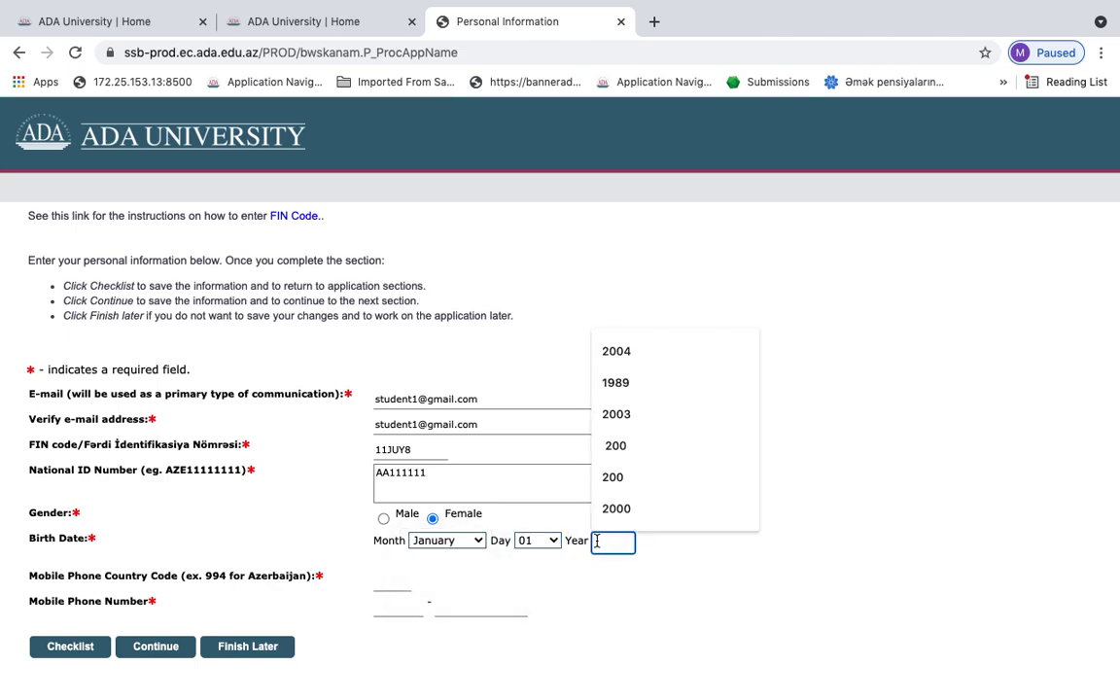
text(20)
click(616, 575)
click(625, 580)
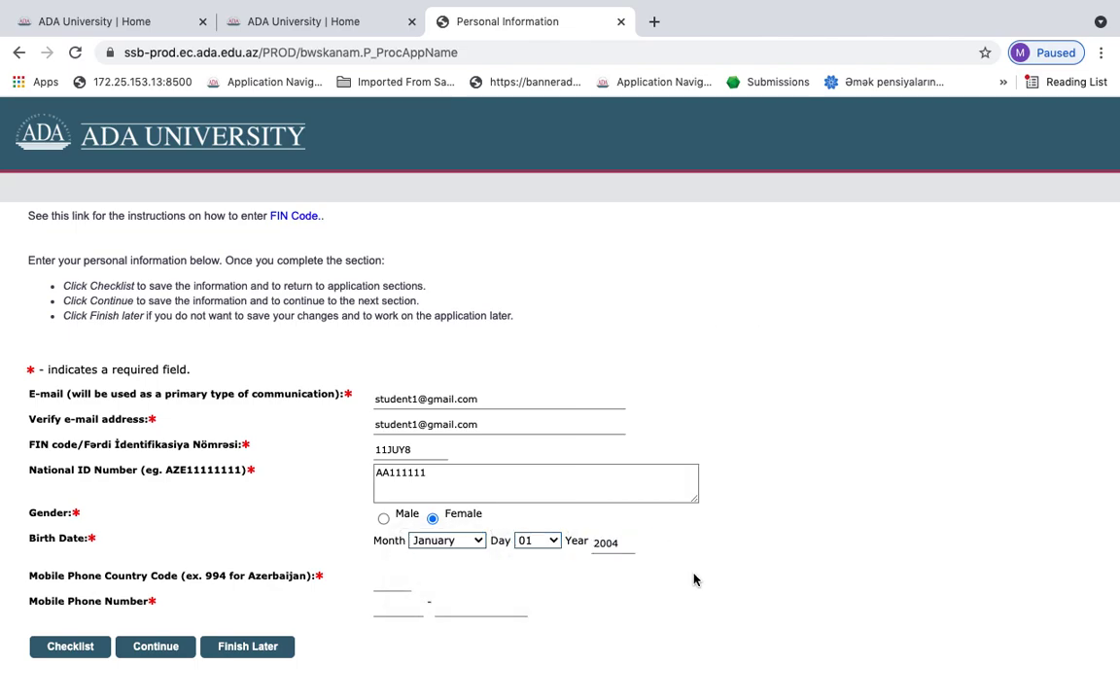
Enter the mobile phone number with country code 994 and submit the personal information
click(389, 588)
text(9)
click(399, 603)
click(398, 602)
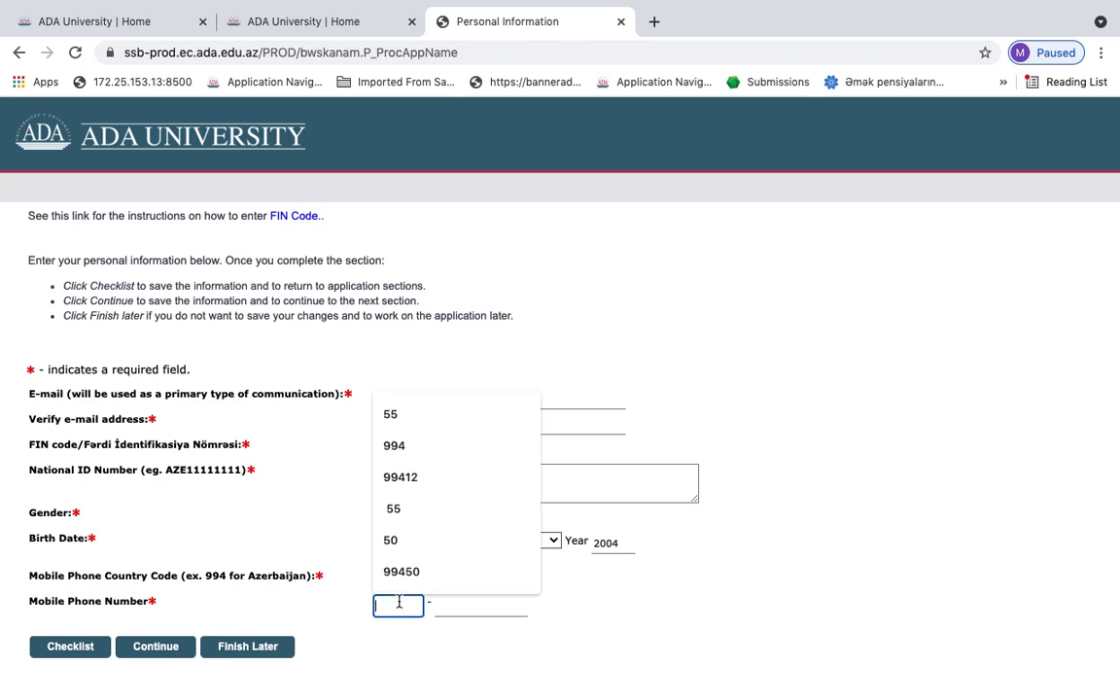
text(5)
click(465, 606)
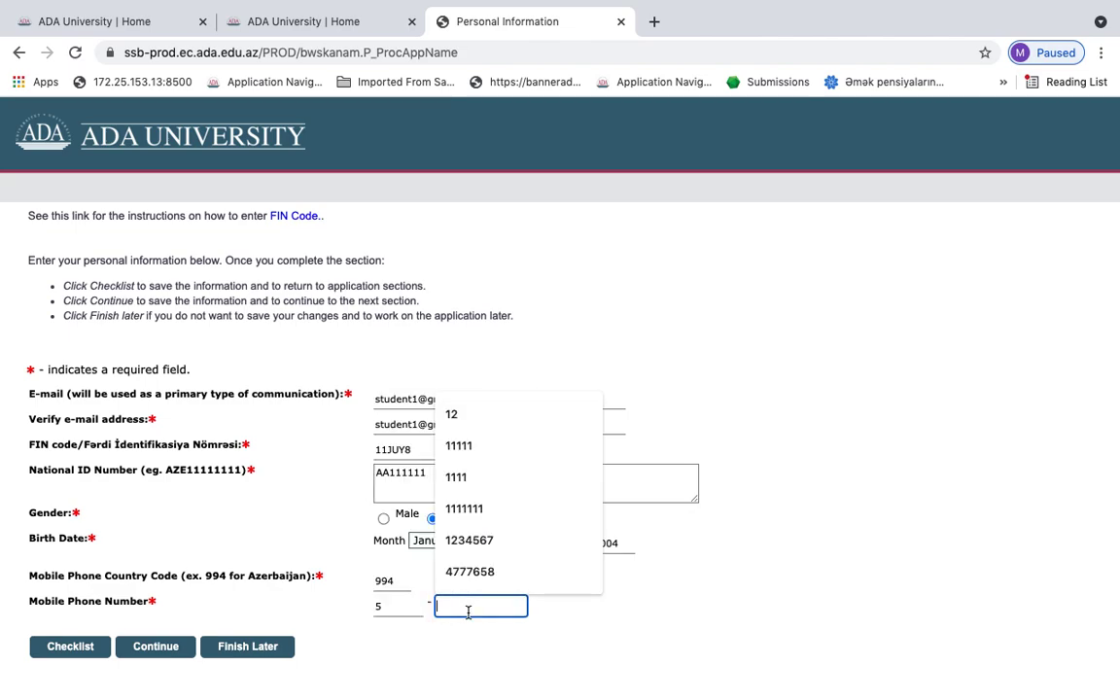
click(394, 606)
text(5)
click(480, 605)
text(222)
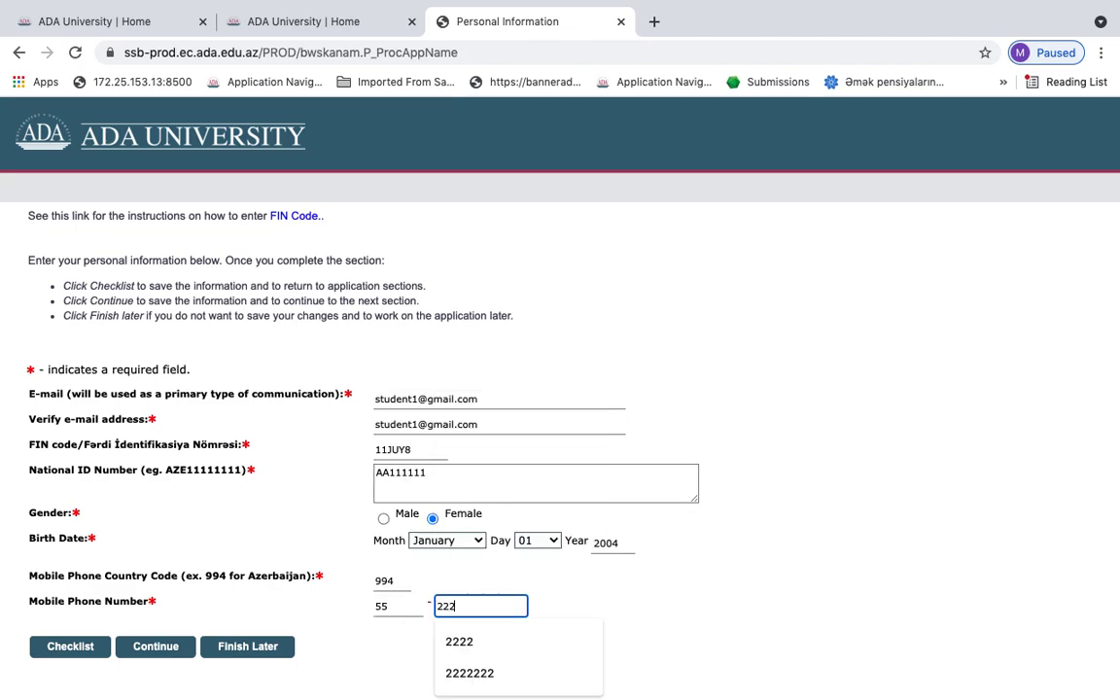
text(22)
click(640, 579)
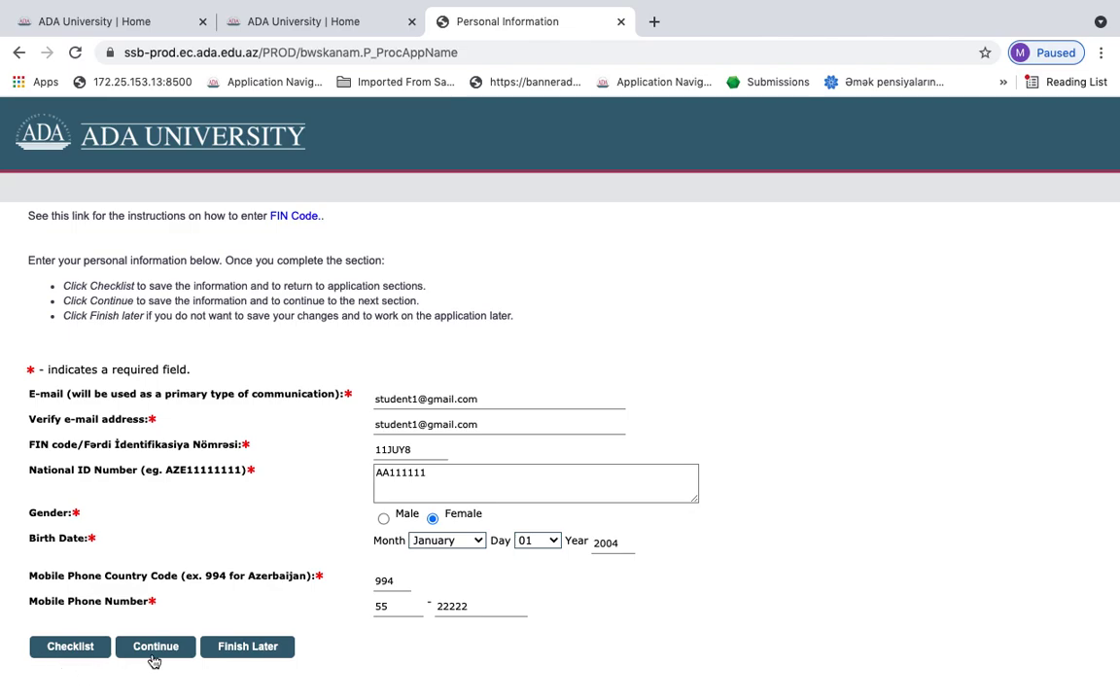
click(154, 658)
Add the missing character to the FIN code and resubmit the personal information
scroll(284, 517, down, 3)
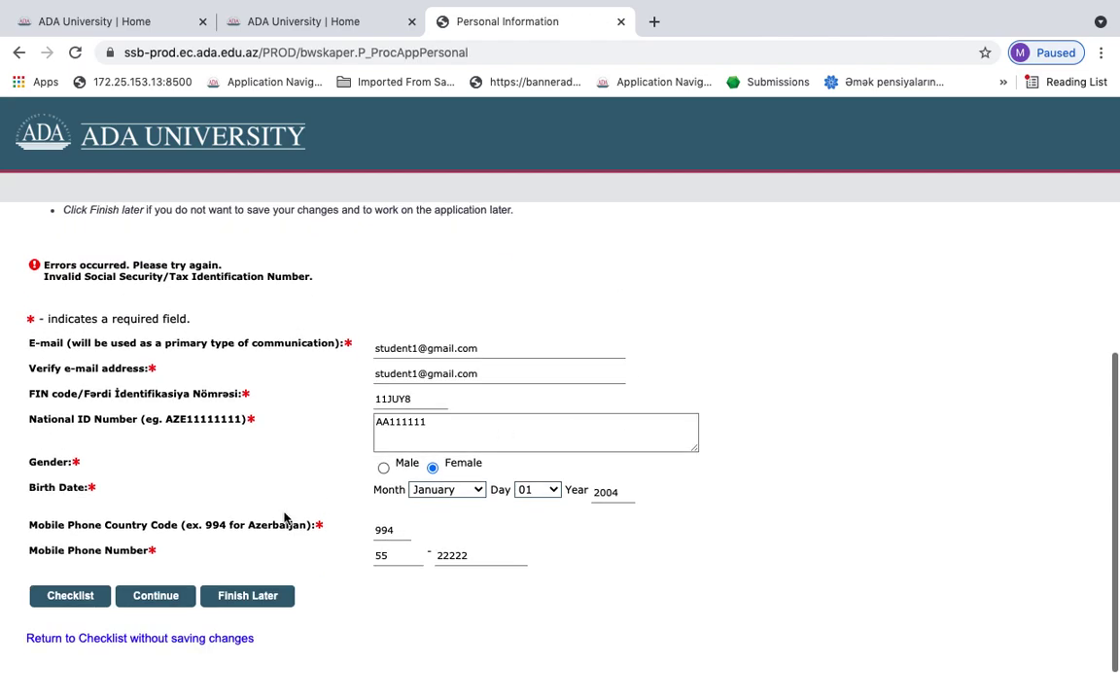
click(442, 398)
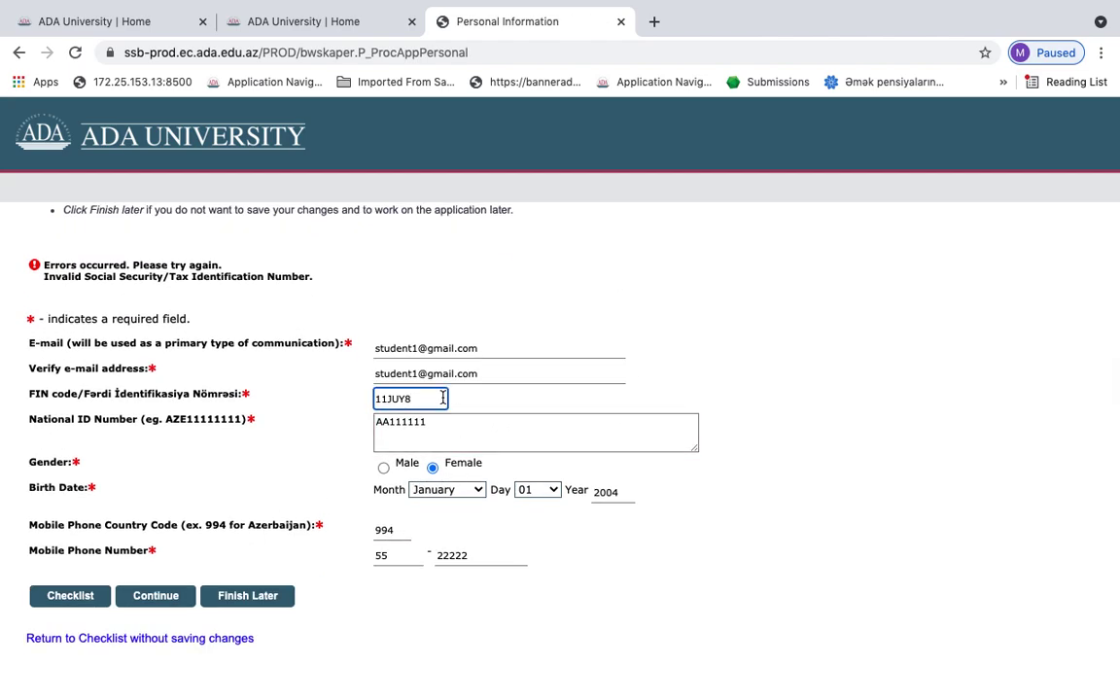
text(6)
click(151, 595)
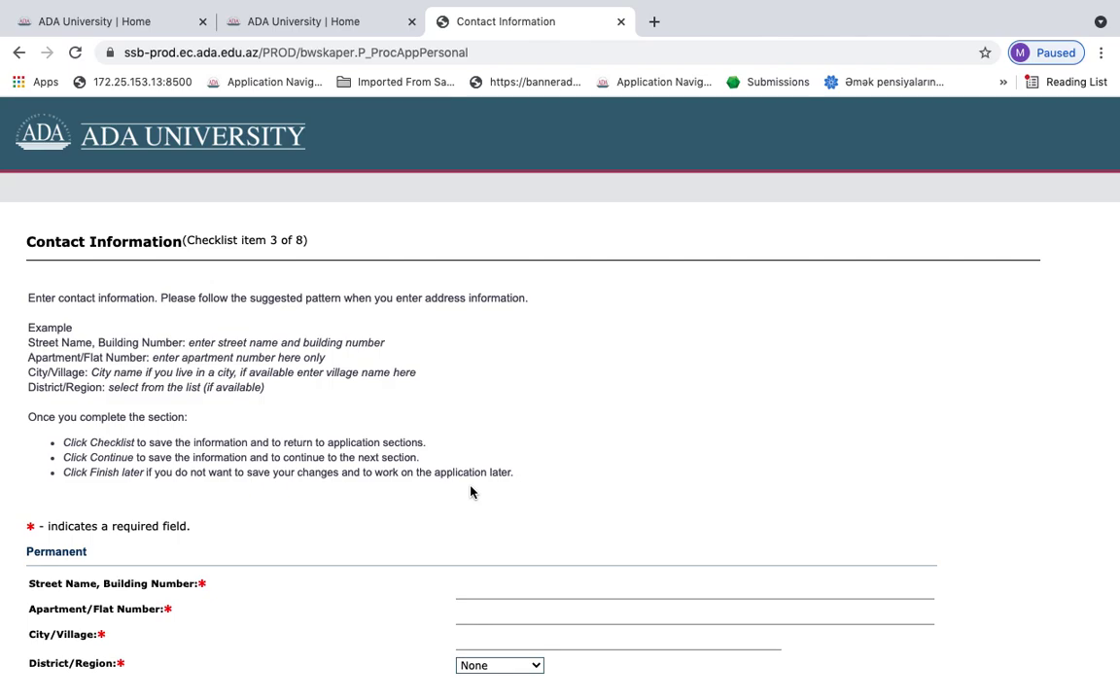
Enter the permanent street address and apartment number
click(485, 592)
scroll(480, 587, down, 1)
click(482, 554)
text(Ahmb)
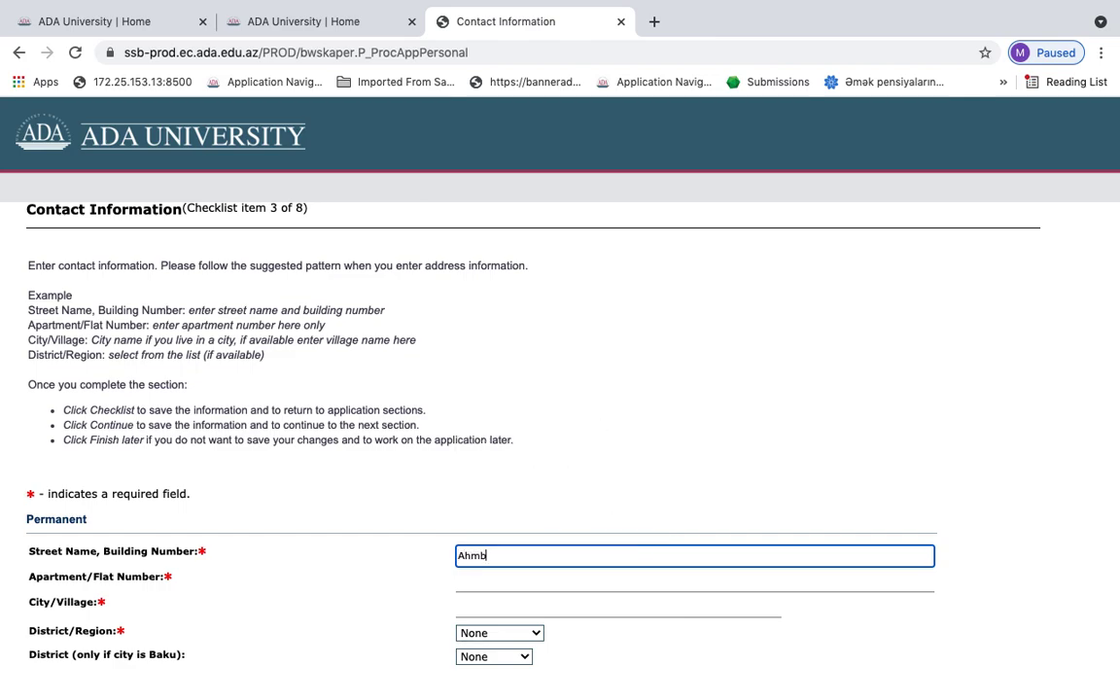
key(BackSpace)
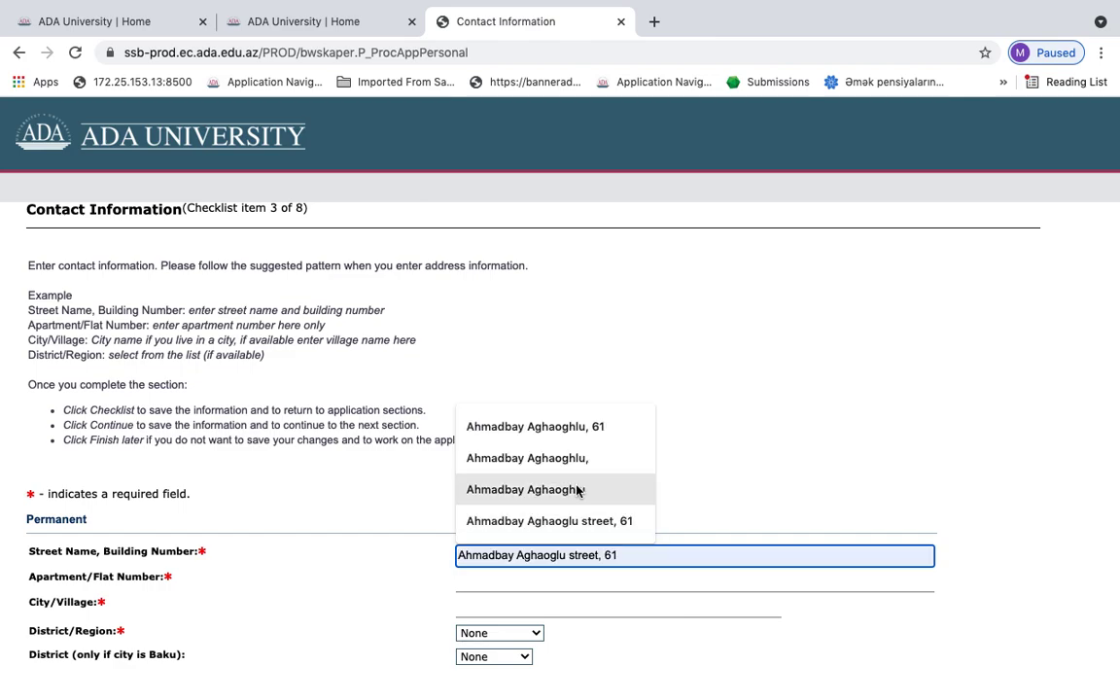
click(581, 489)
click(513, 580)
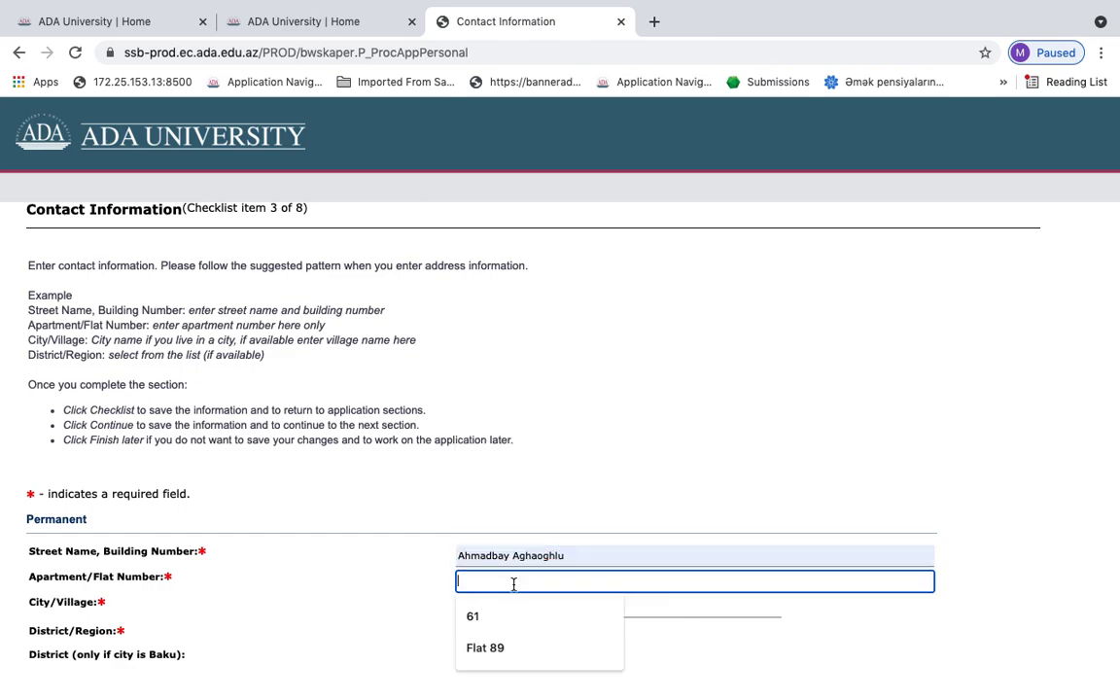
text(61)
Set the city to Baku, region Baku and district Narimanov
scroll(591, 472, down, 3)
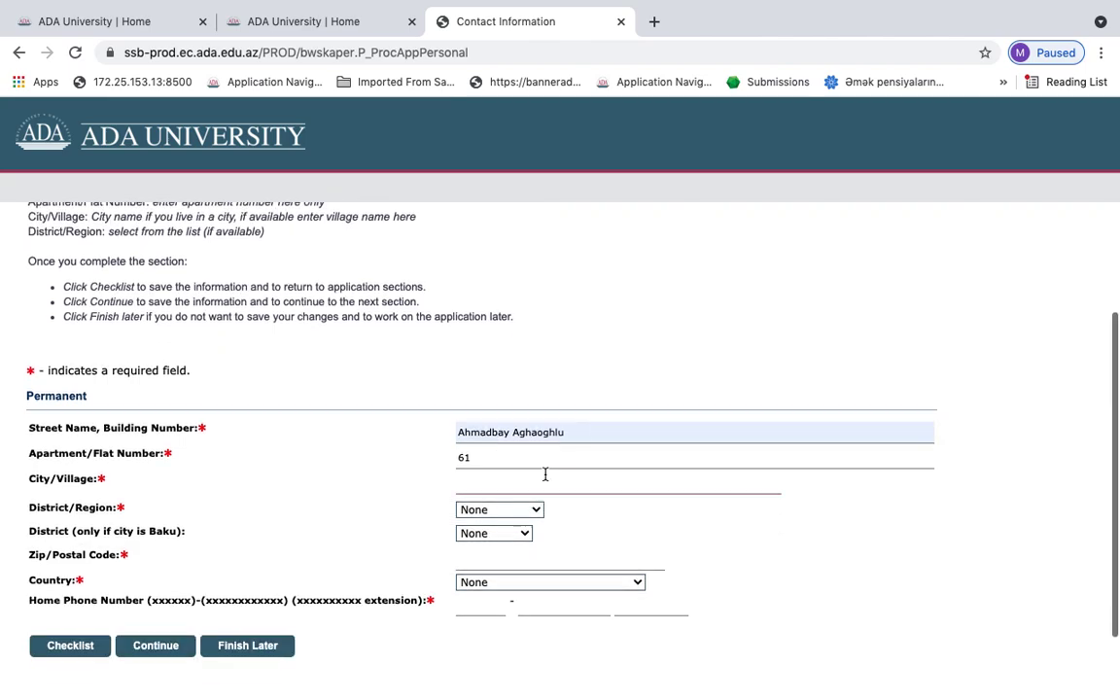
click(545, 478)
text(Bak)
click(522, 517)
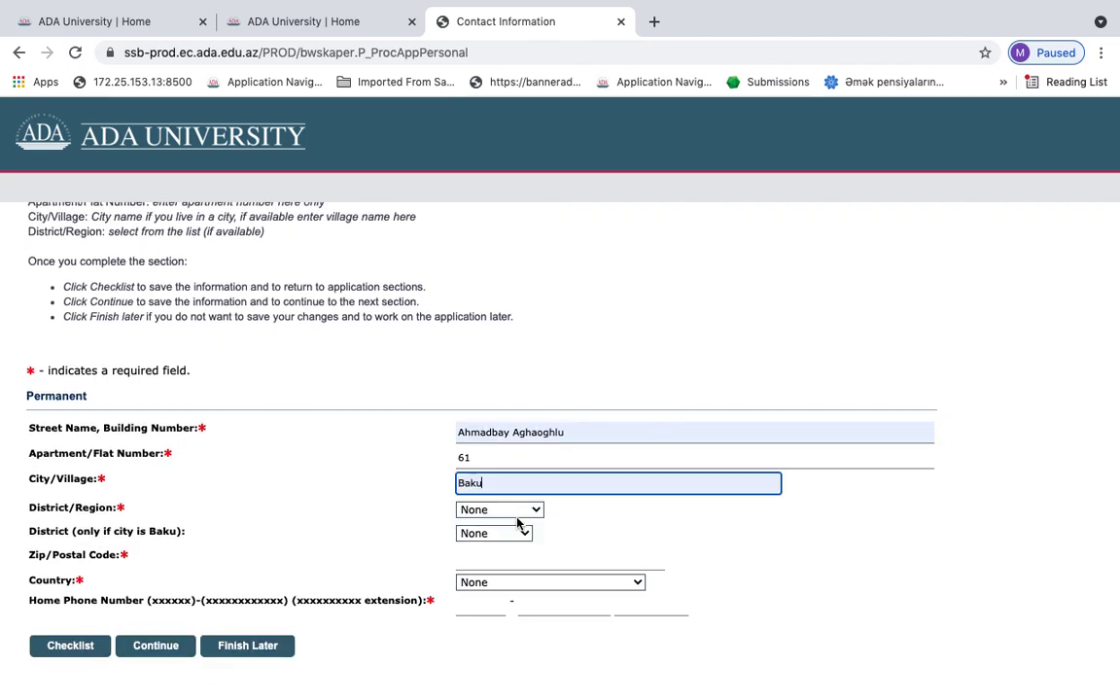
click(512, 511)
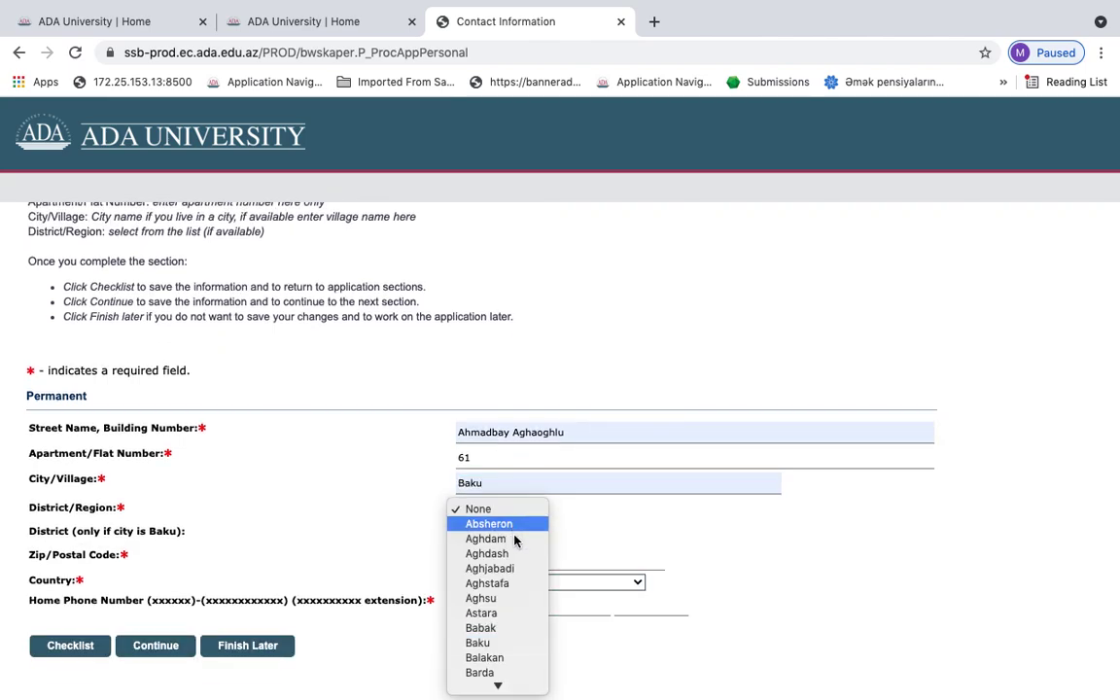
click(499, 642)
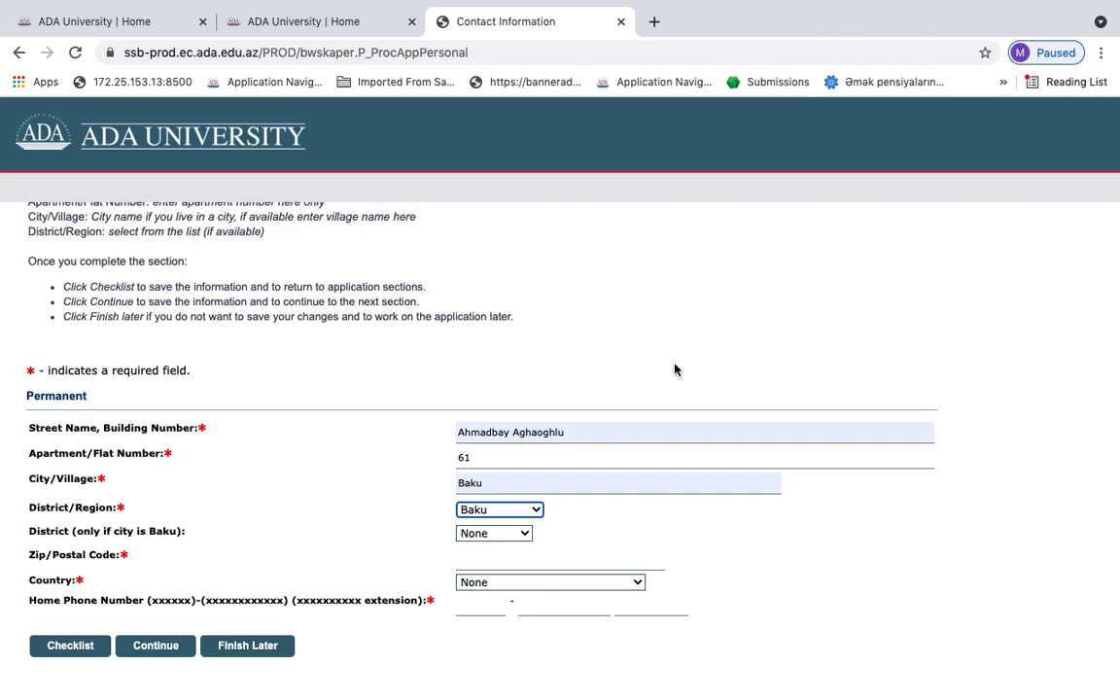
scroll(661, 358, down, 1)
click(498, 483)
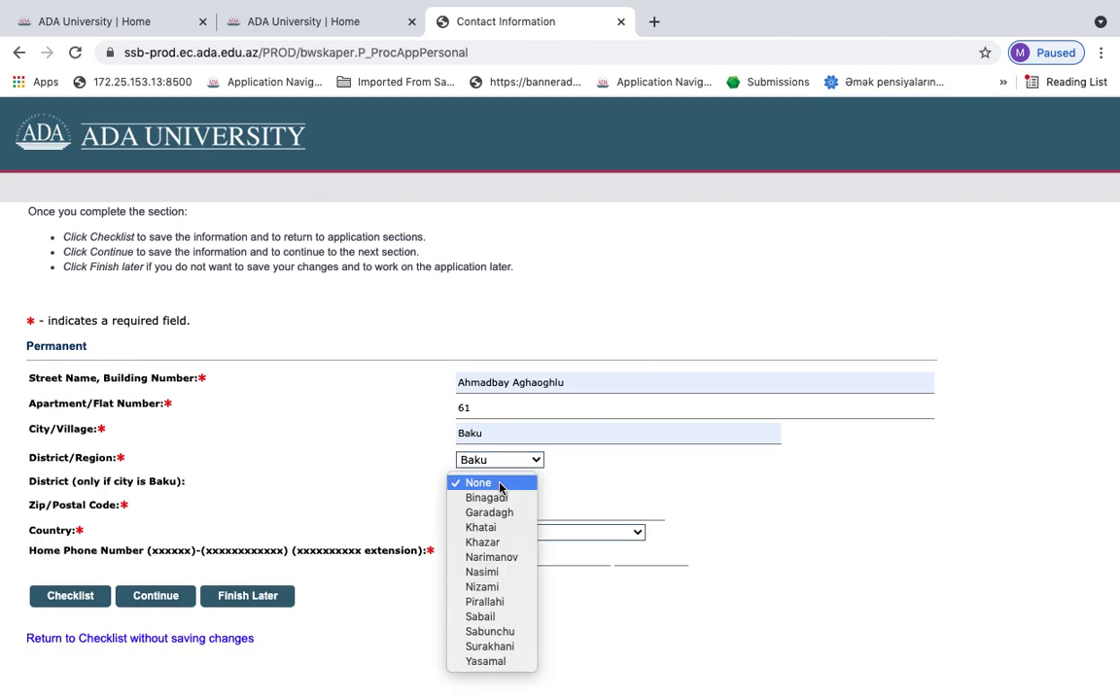
click(494, 557)
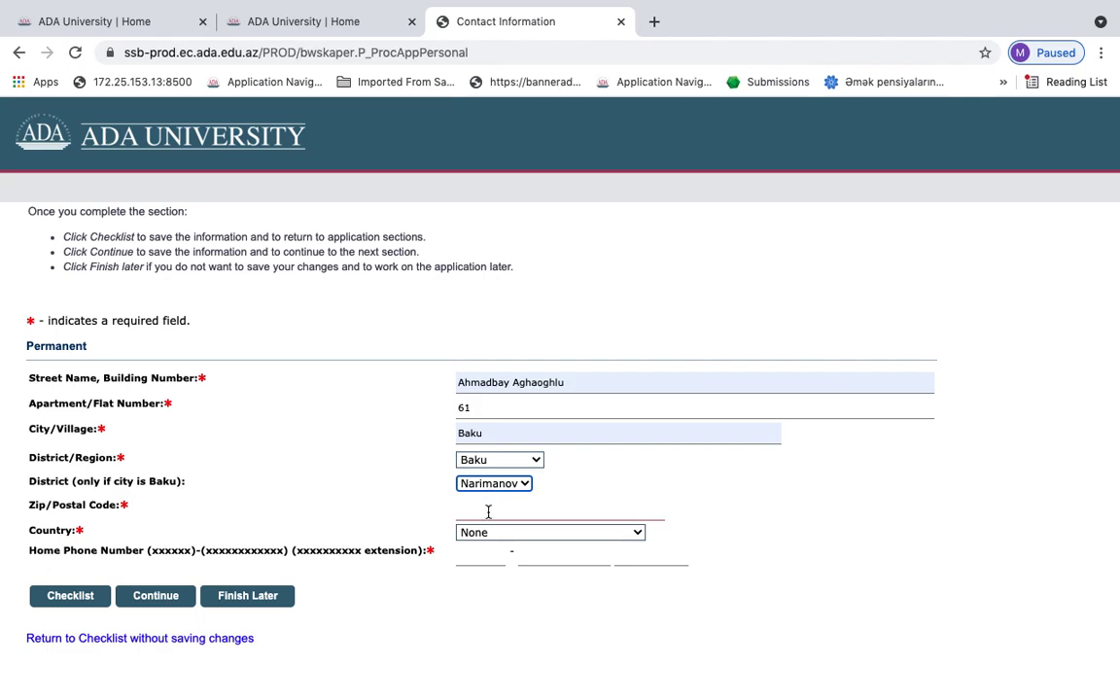
Enter the postal code and choose Azerbaijan as the country
click(488, 511)
text(AZ)
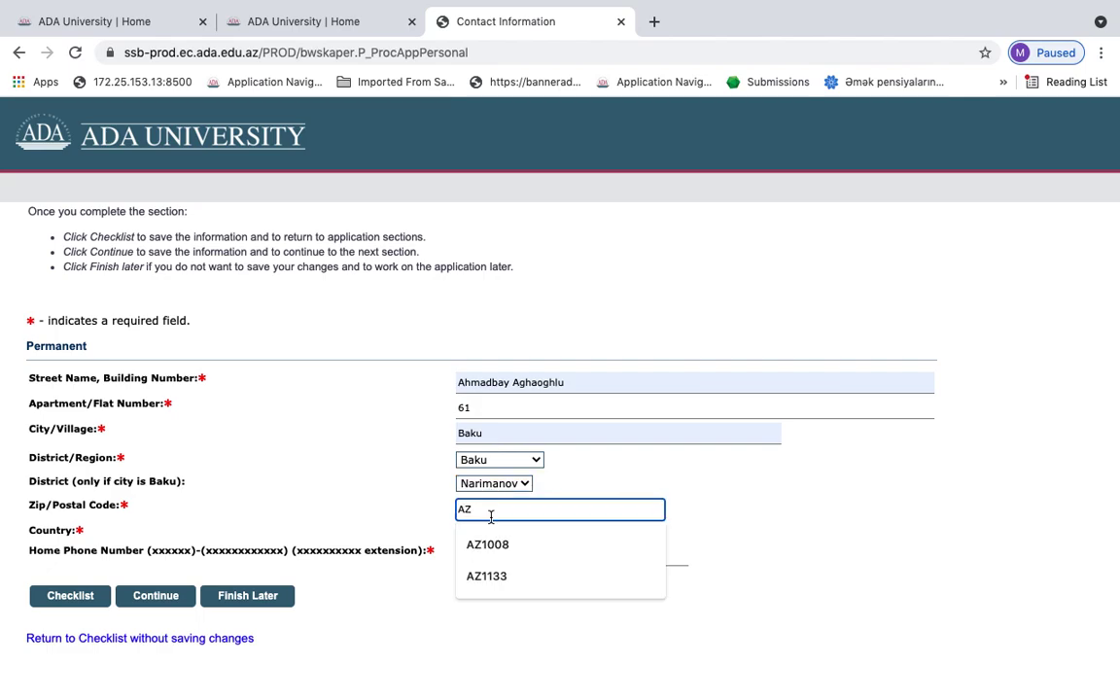
text(1008)
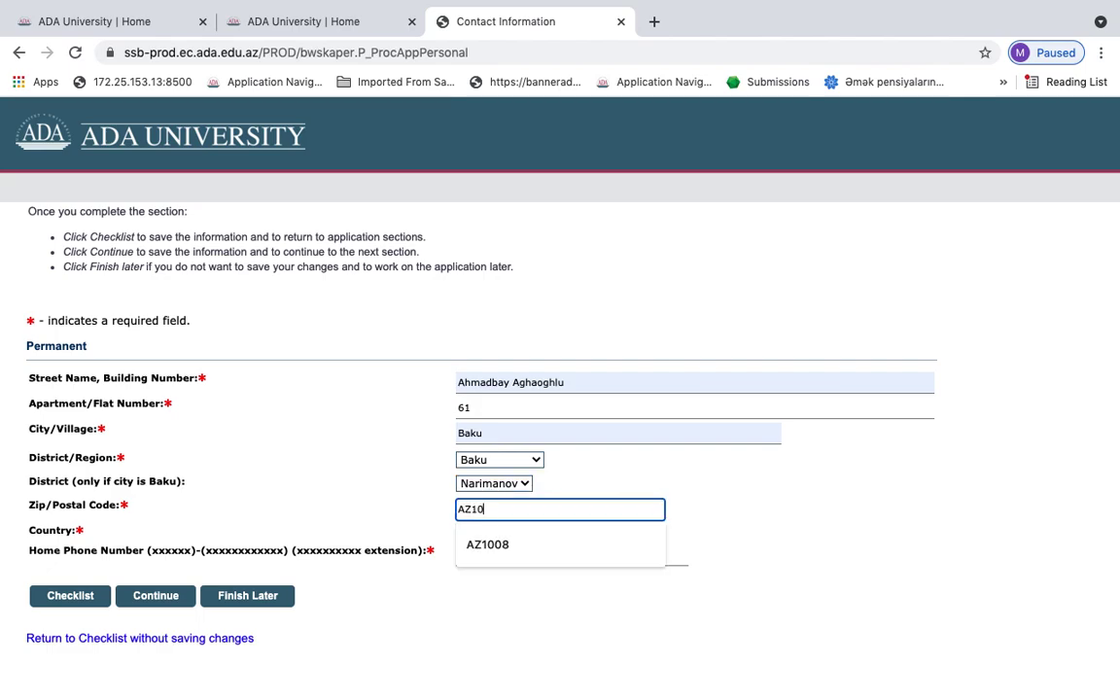
click(623, 468)
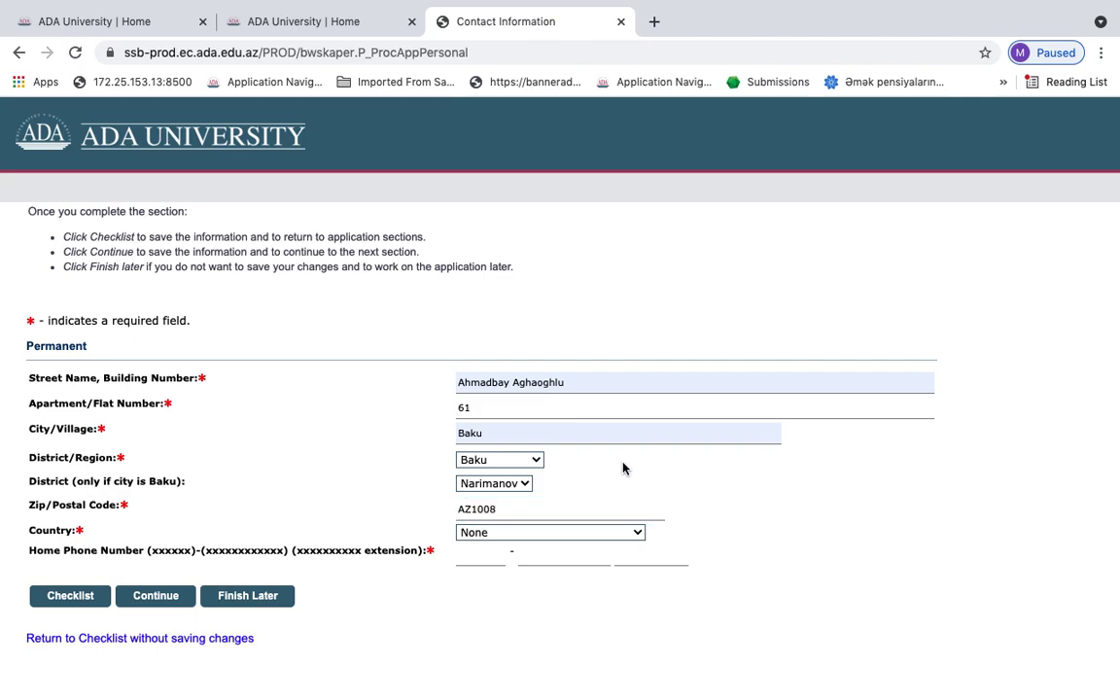
click(561, 532)
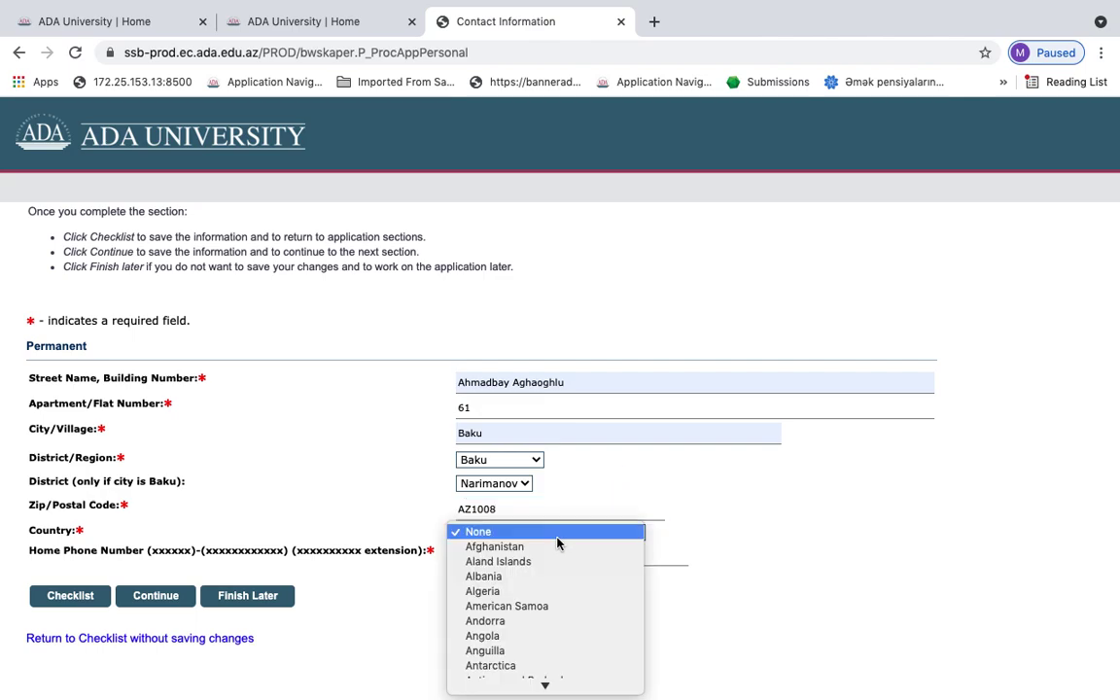
click(512, 670)
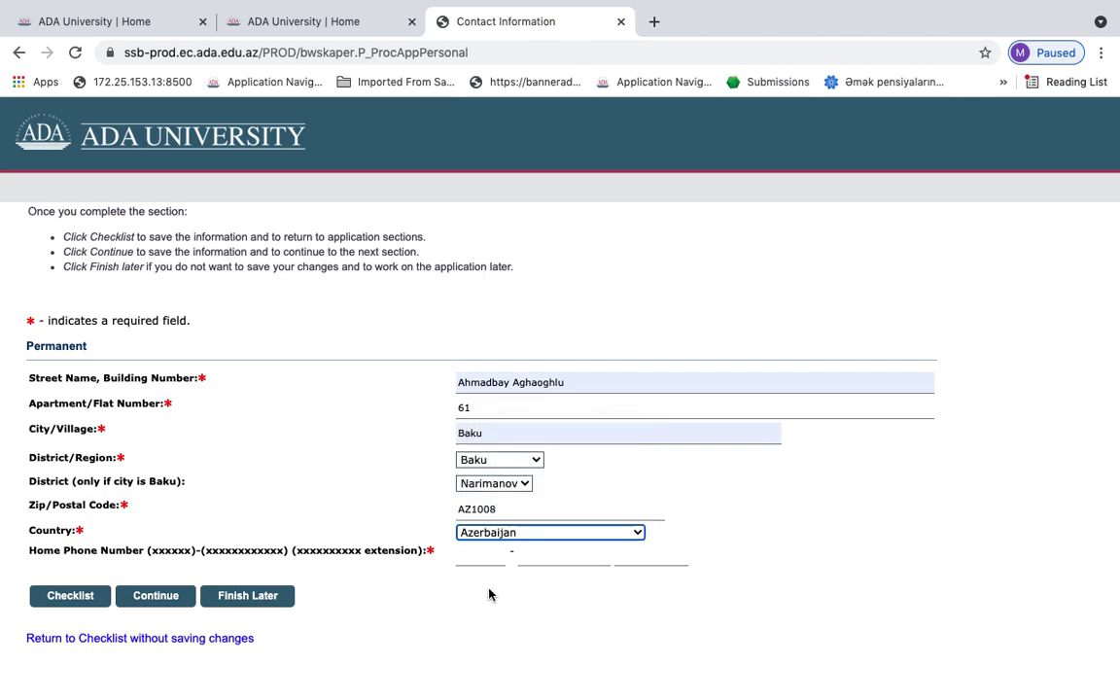
Enter the three-part home phone number
click(486, 557)
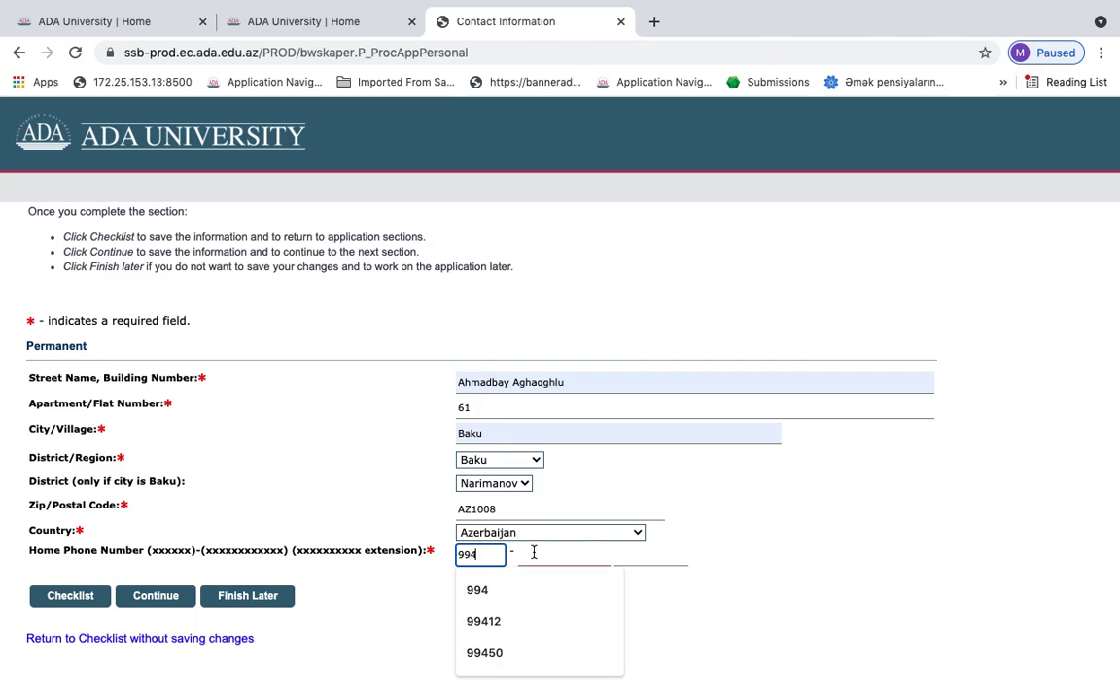
click(534, 552)
click(620, 558)
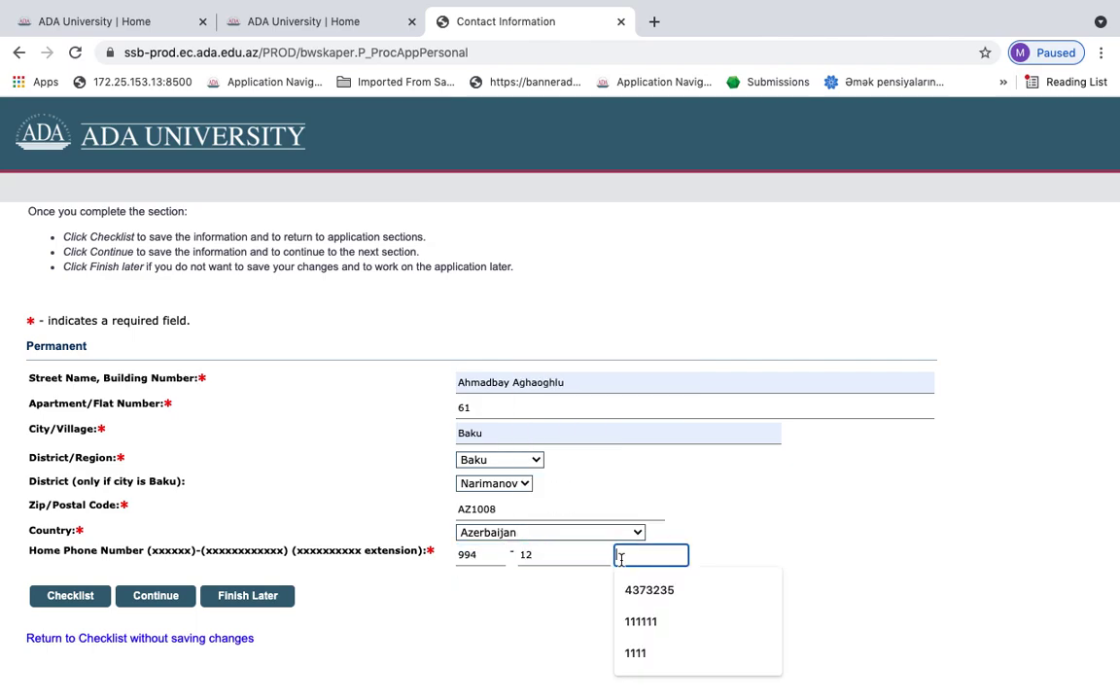
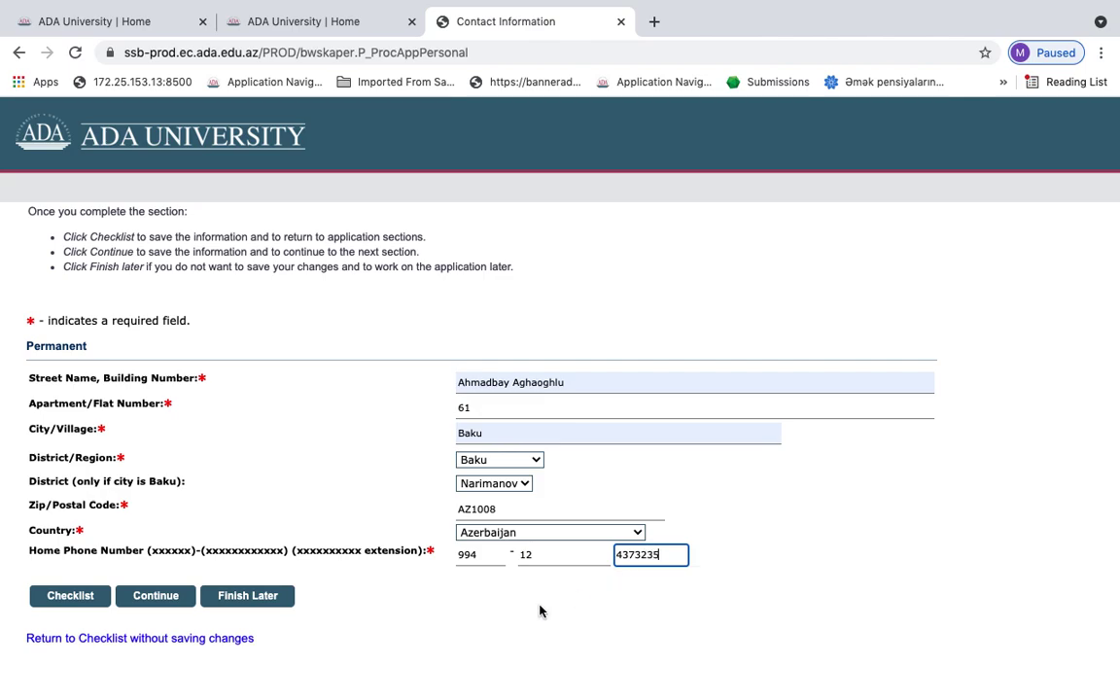
Save the contact information and set the emergency contact relationship to Sister
click(170, 596)
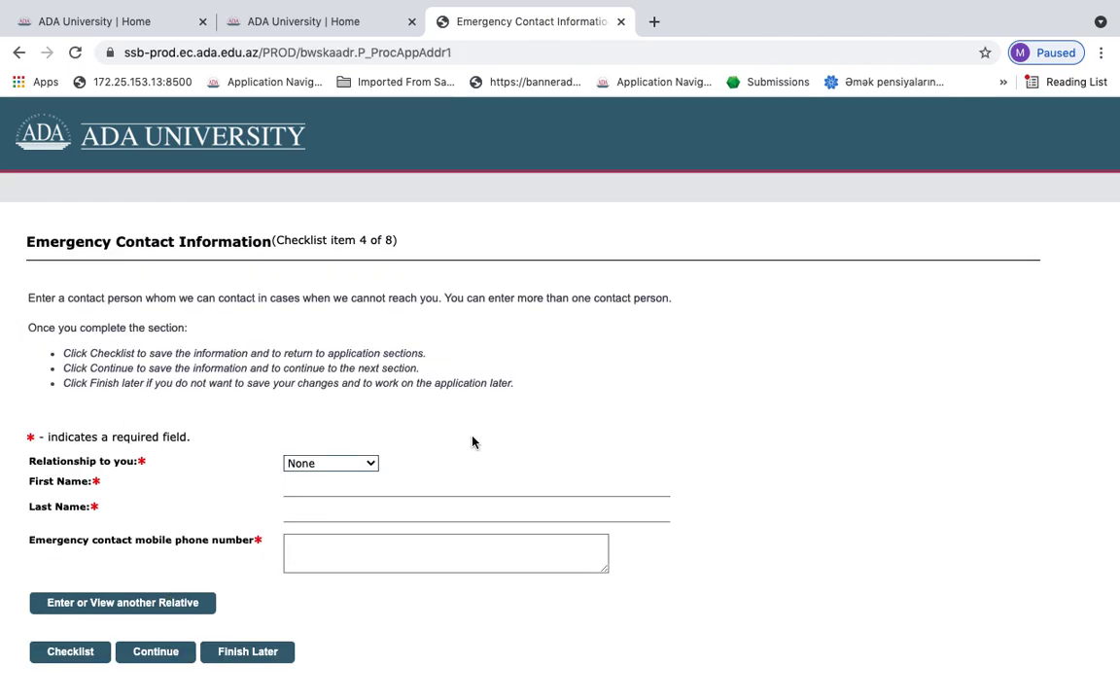
scroll(473, 437, down, 1)
scroll(472, 436, up, 1)
click(348, 465)
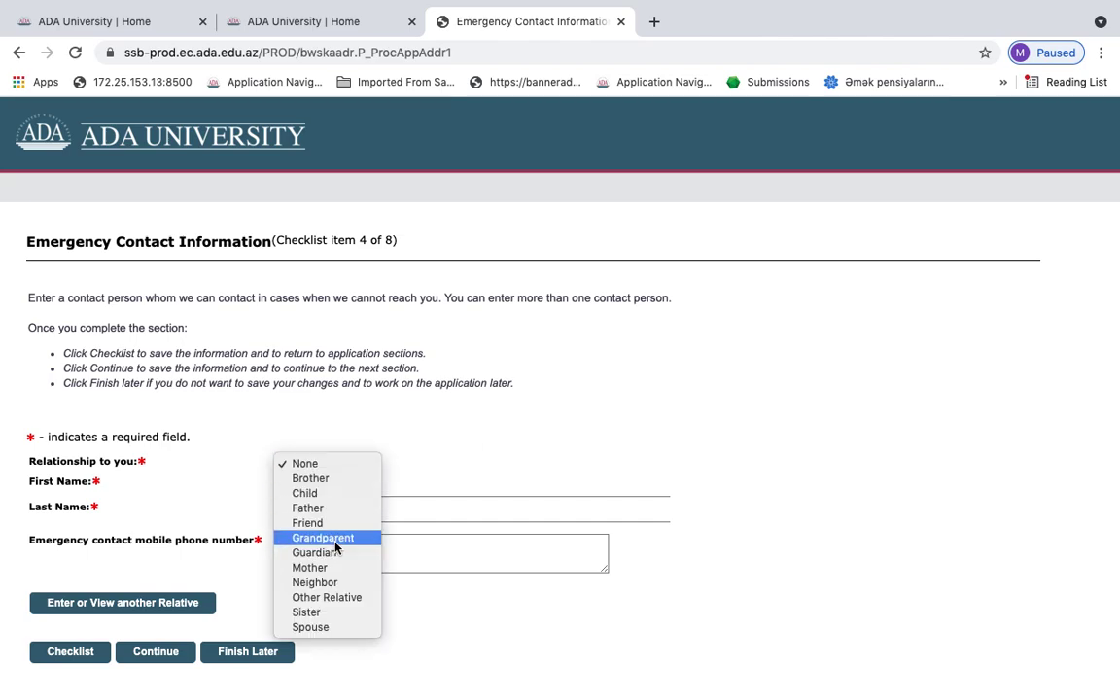
click(330, 611)
Enter the sister's first name, last name and mobile number, then save
click(345, 484)
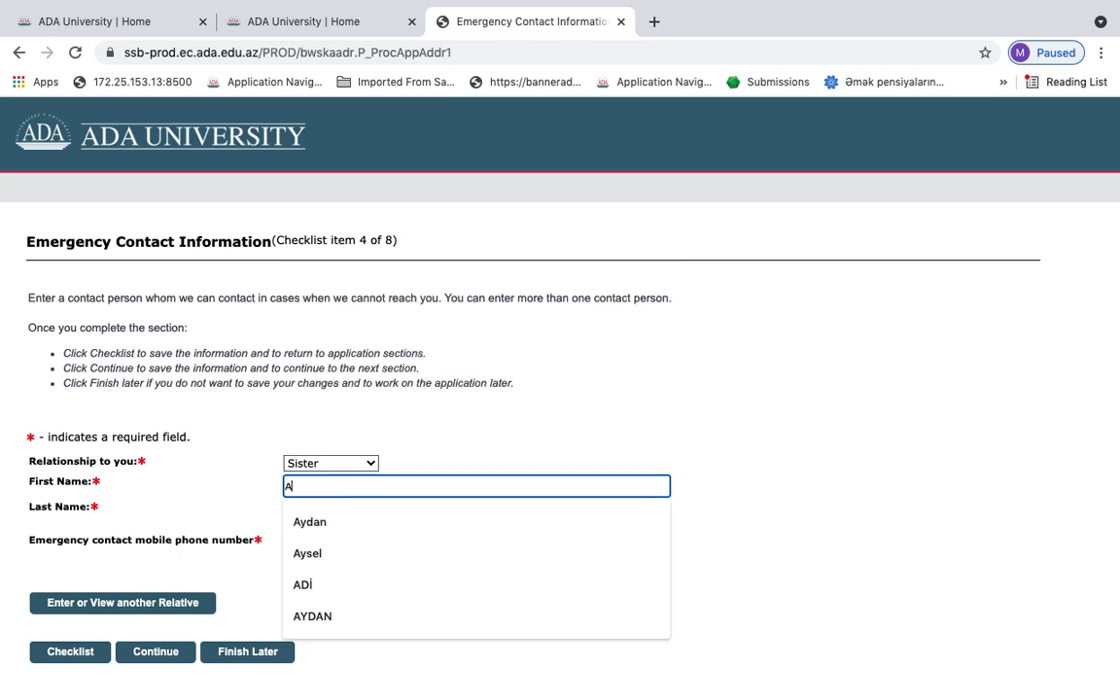
click(351, 533)
click(342, 509)
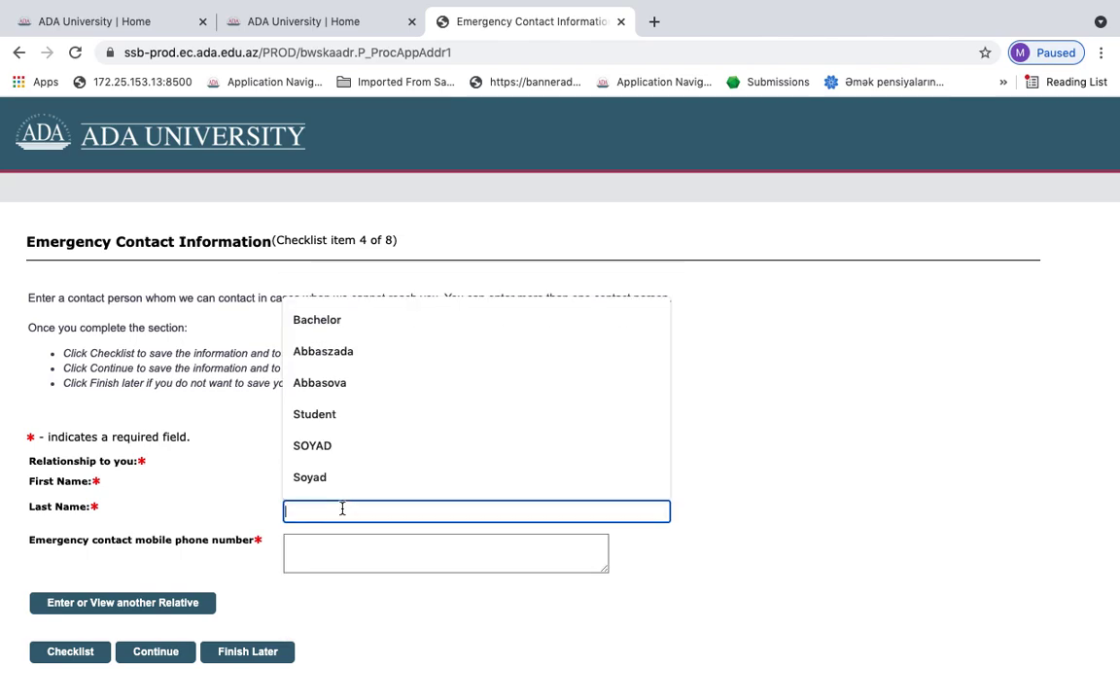
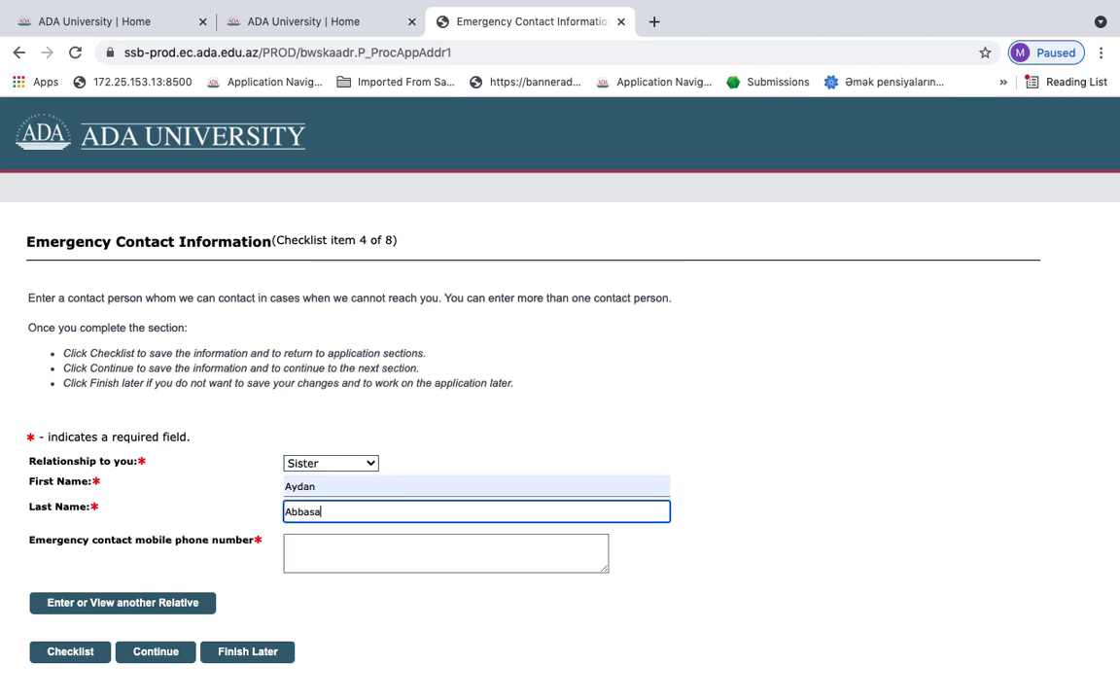
click(380, 527)
click(365, 545)
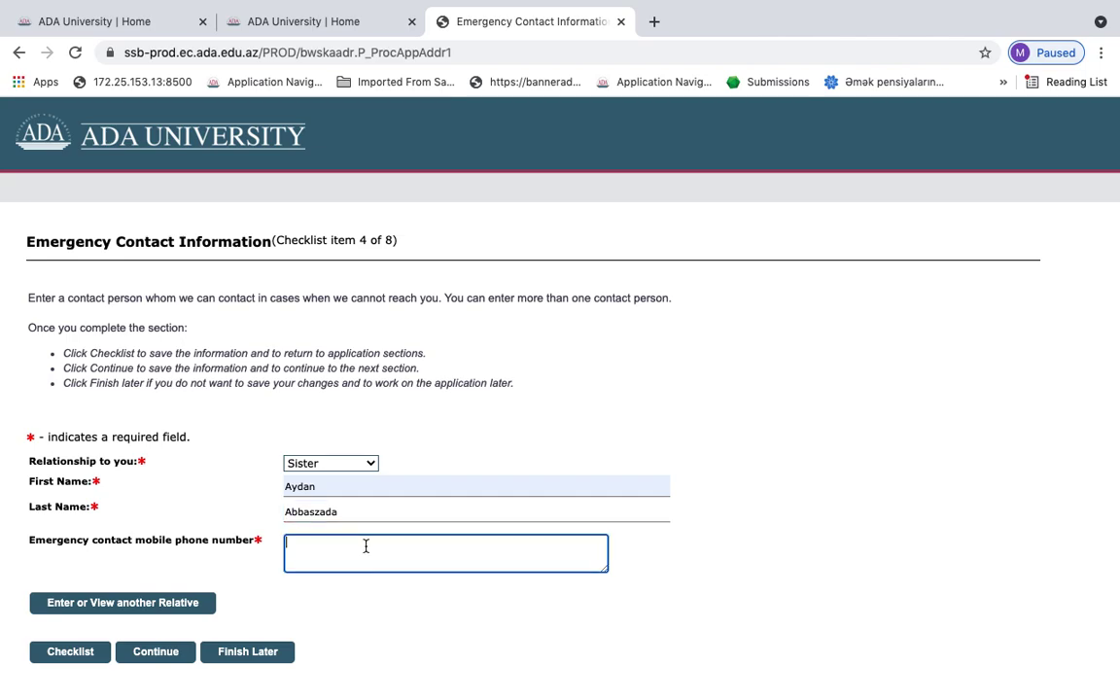
text(111111)
click(165, 652)
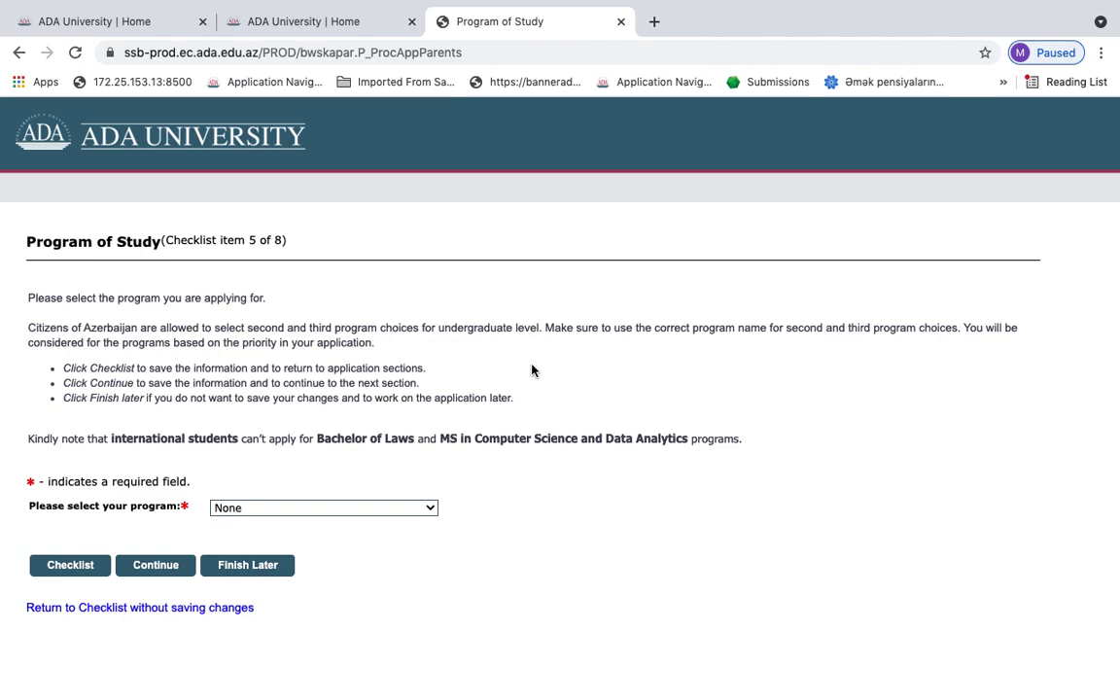
Choose BA in Communication and Digital Media as the program and continue
click(407, 507)
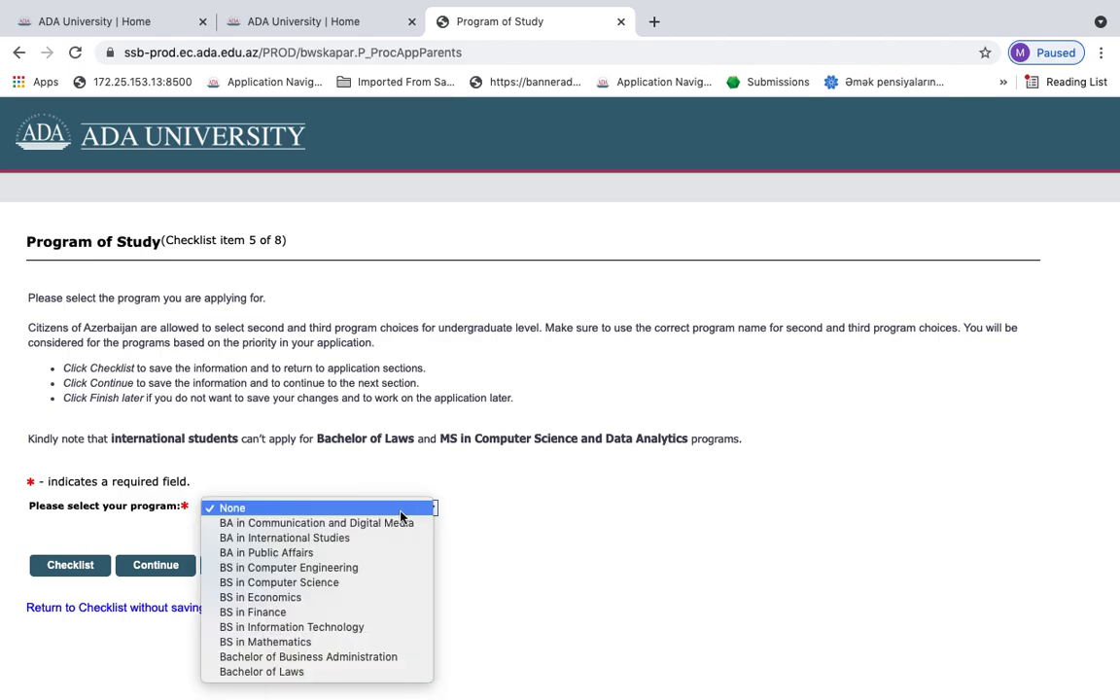
click(394, 524)
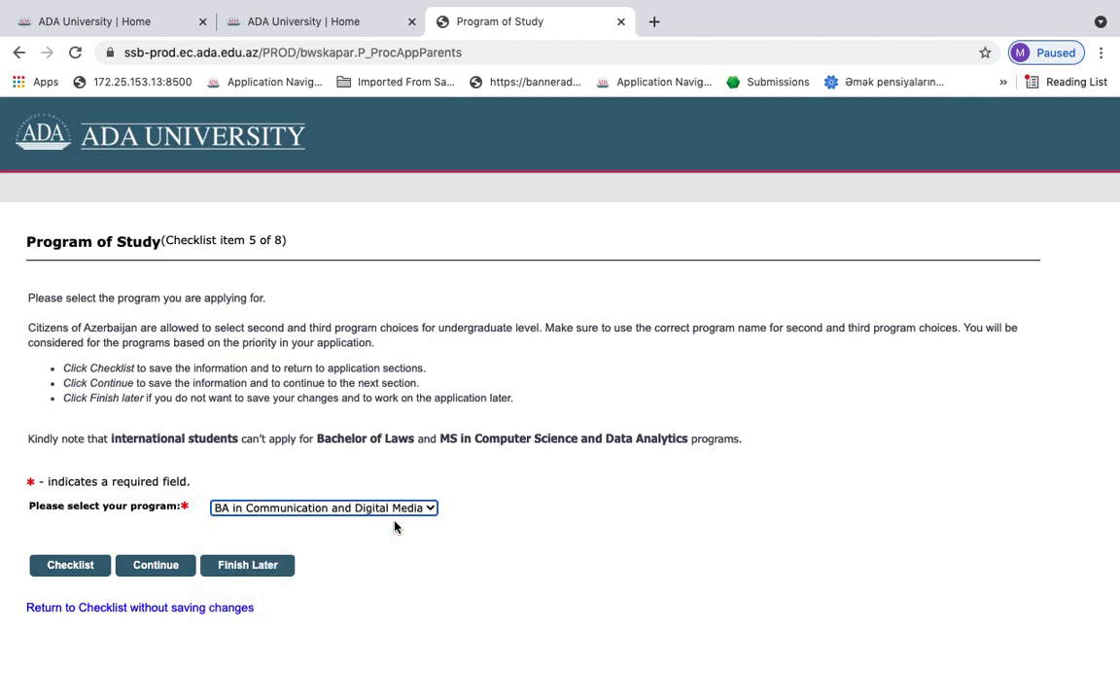
click(164, 564)
scroll(552, 244, down, 2)
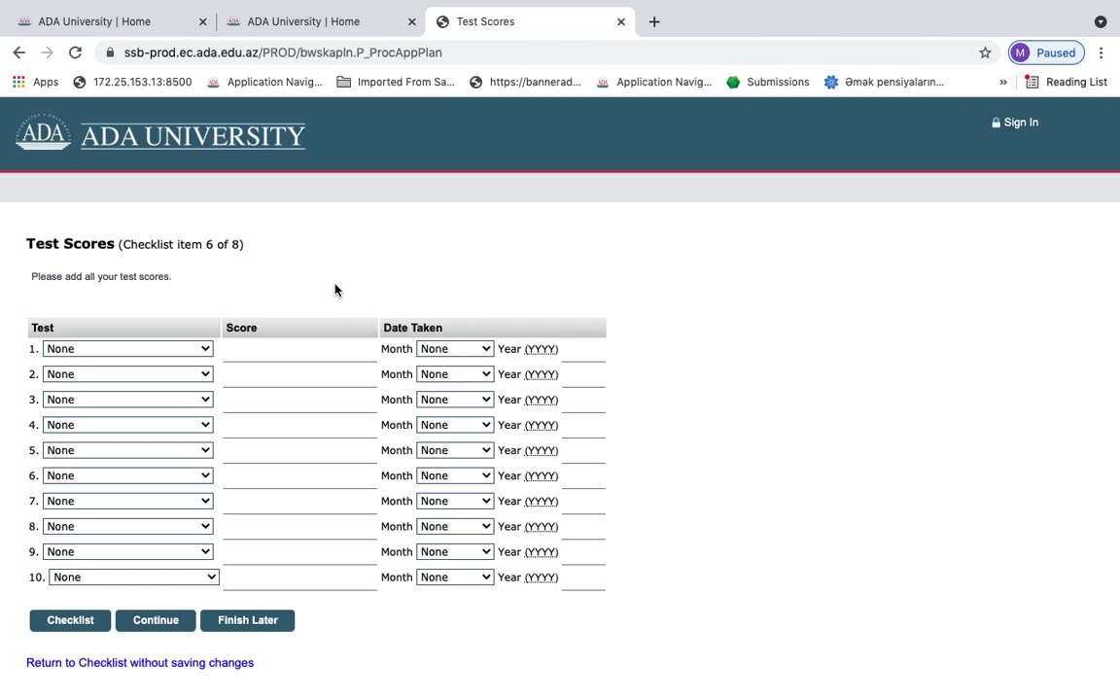
Record a State Exam Center BA Exam score of 650 for July 2021 in row 1
click(178, 350)
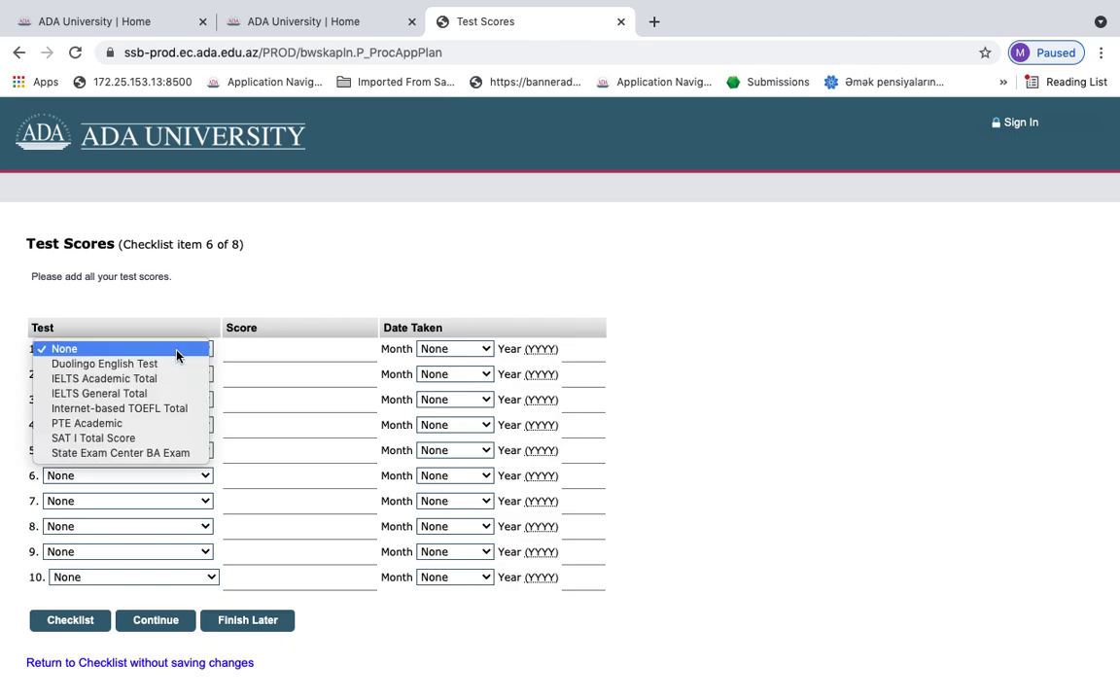
click(148, 453)
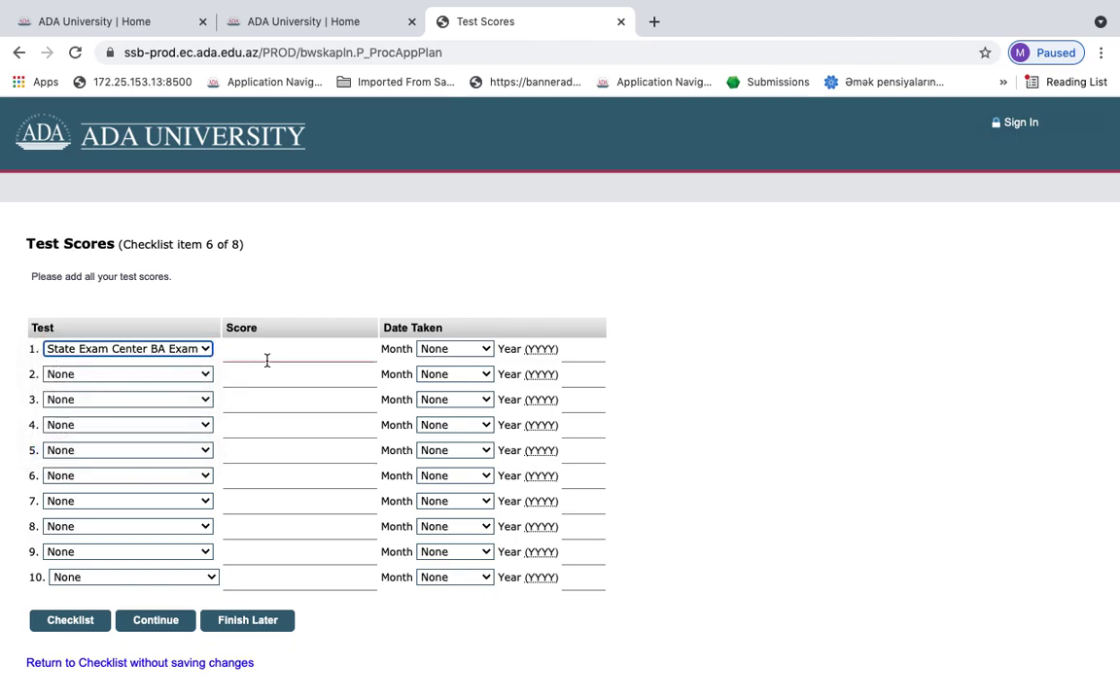
click(275, 351)
text(650)
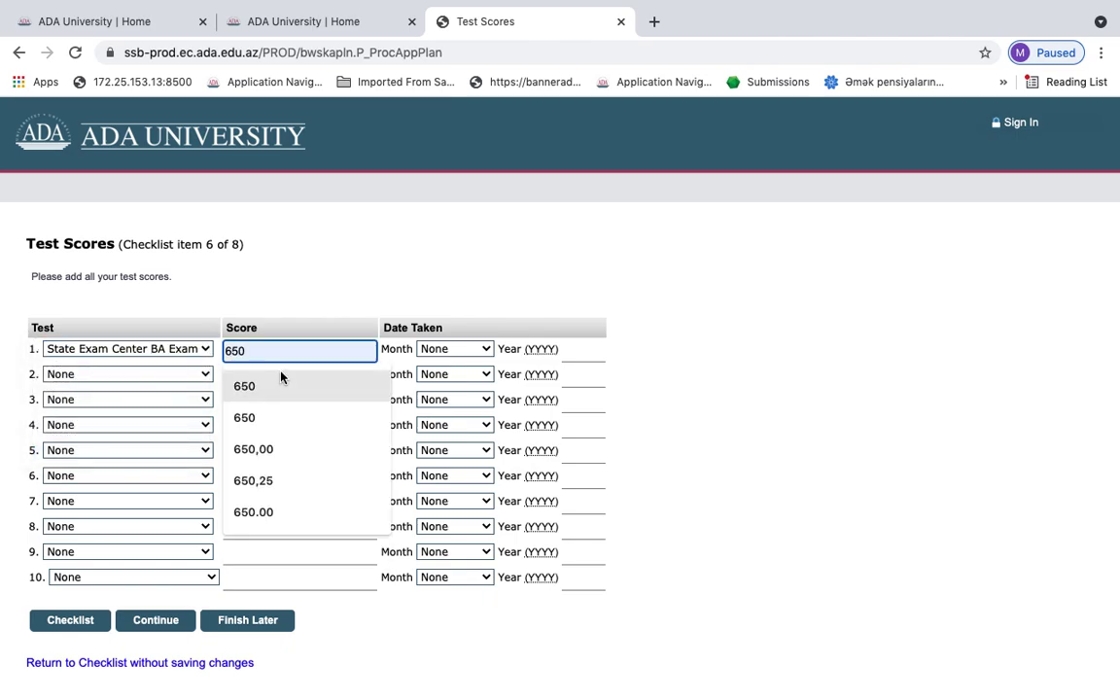
click(278, 386)
click(454, 355)
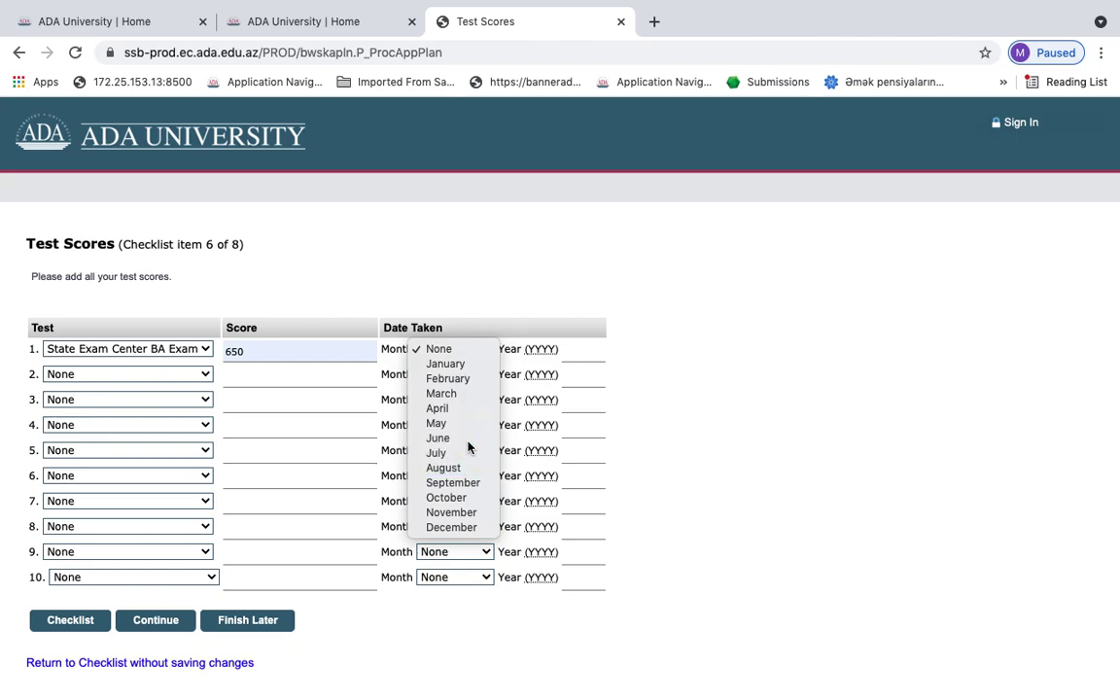
click(452, 439)
click(476, 350)
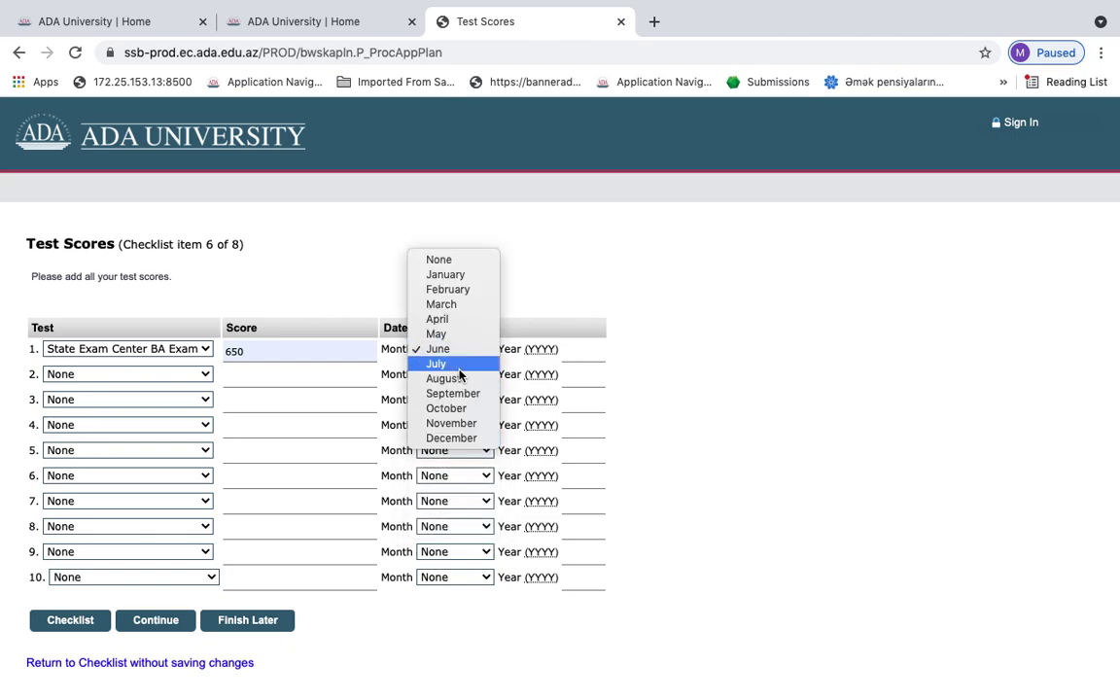
click(454, 365)
click(574, 350)
key(Down)
key(Return)
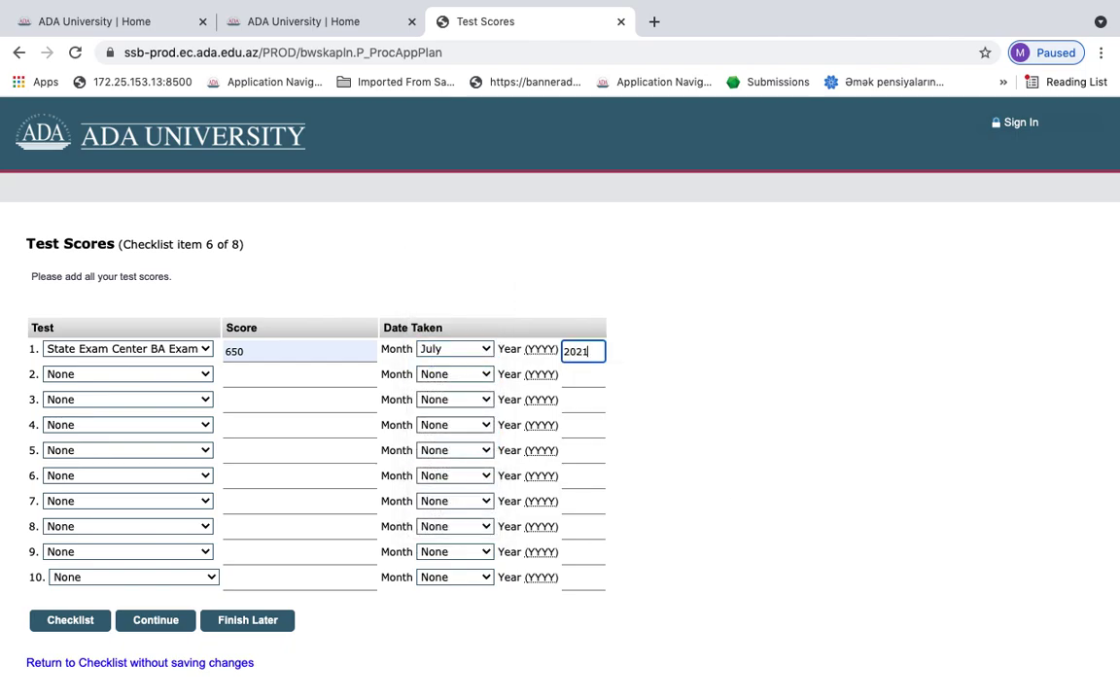
Record a Duolingo English Test score of 95 for July 2021 in row 2 and save
click(188, 377)
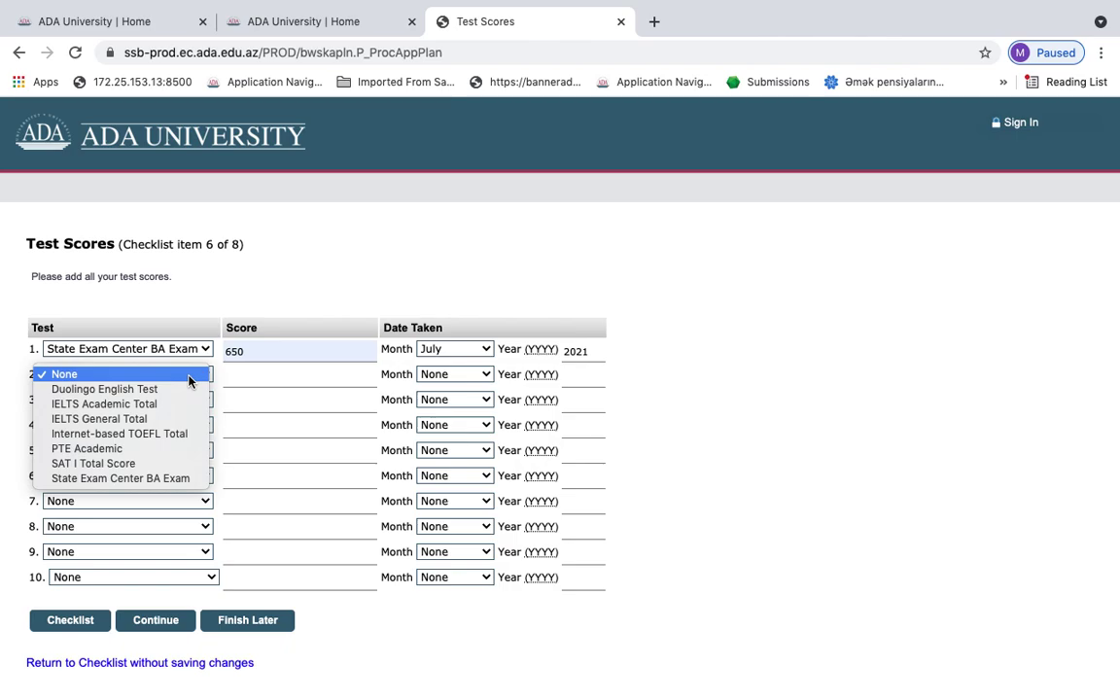
click(117, 389)
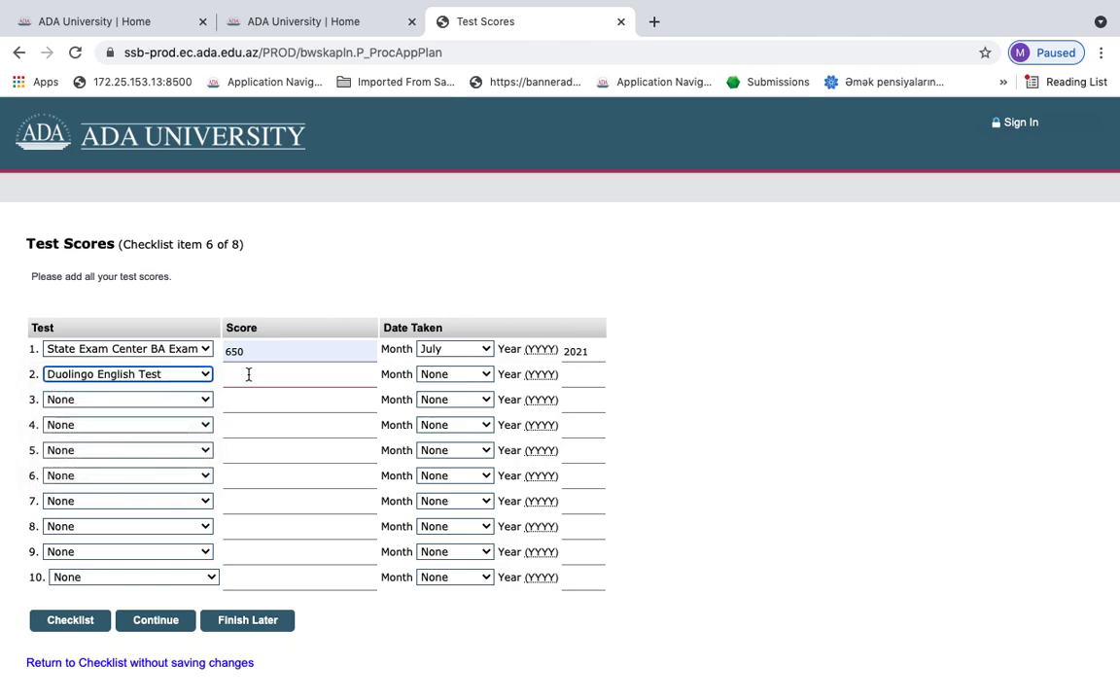
click(248, 374)
text(95)
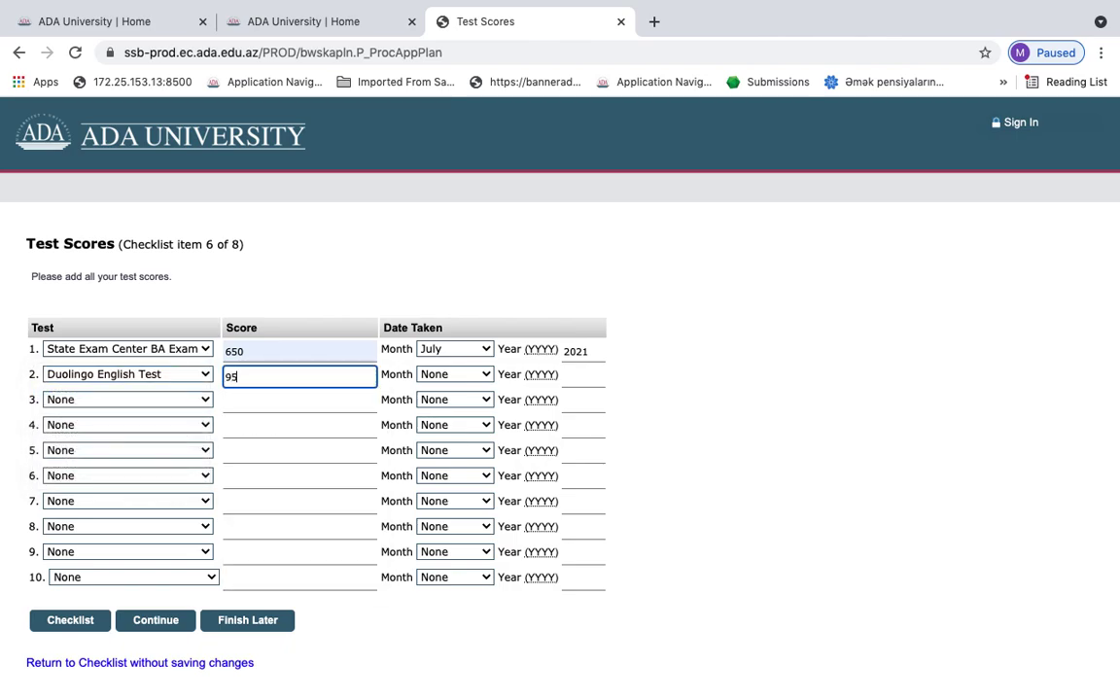
click(439, 376)
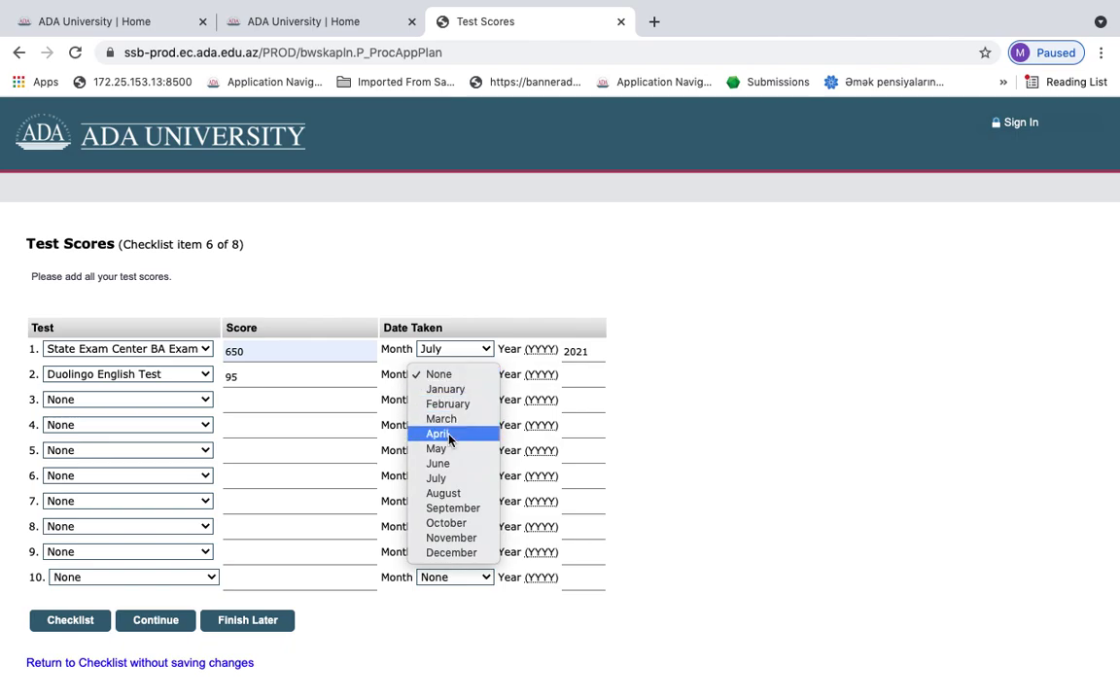
click(448, 481)
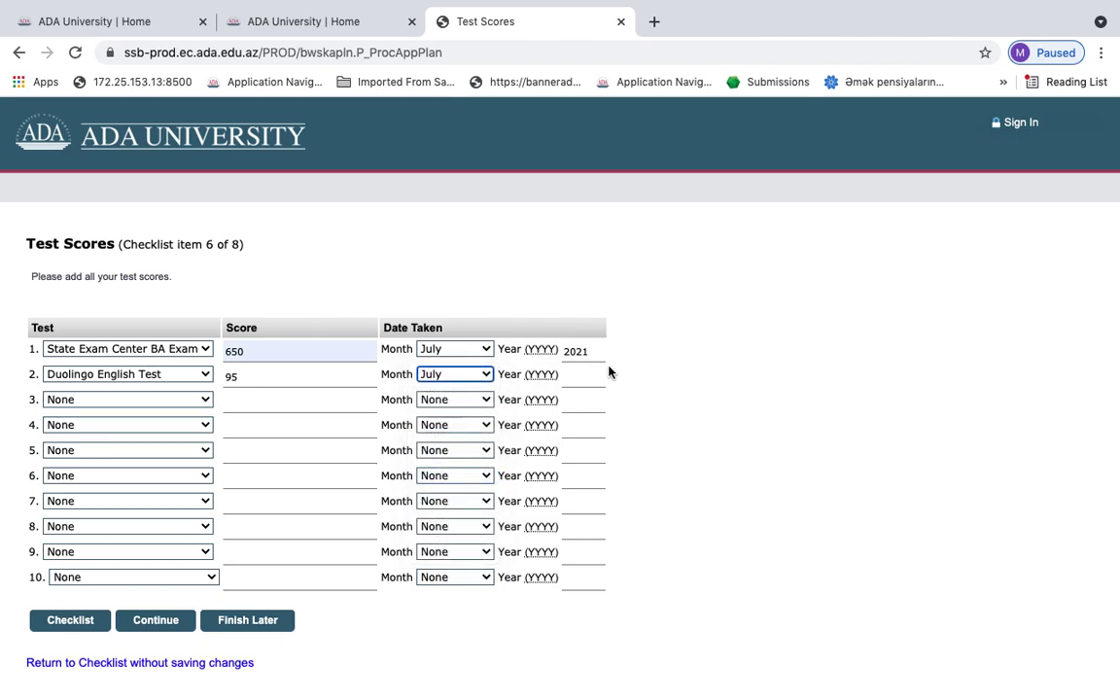
click(582, 377)
text(2021)
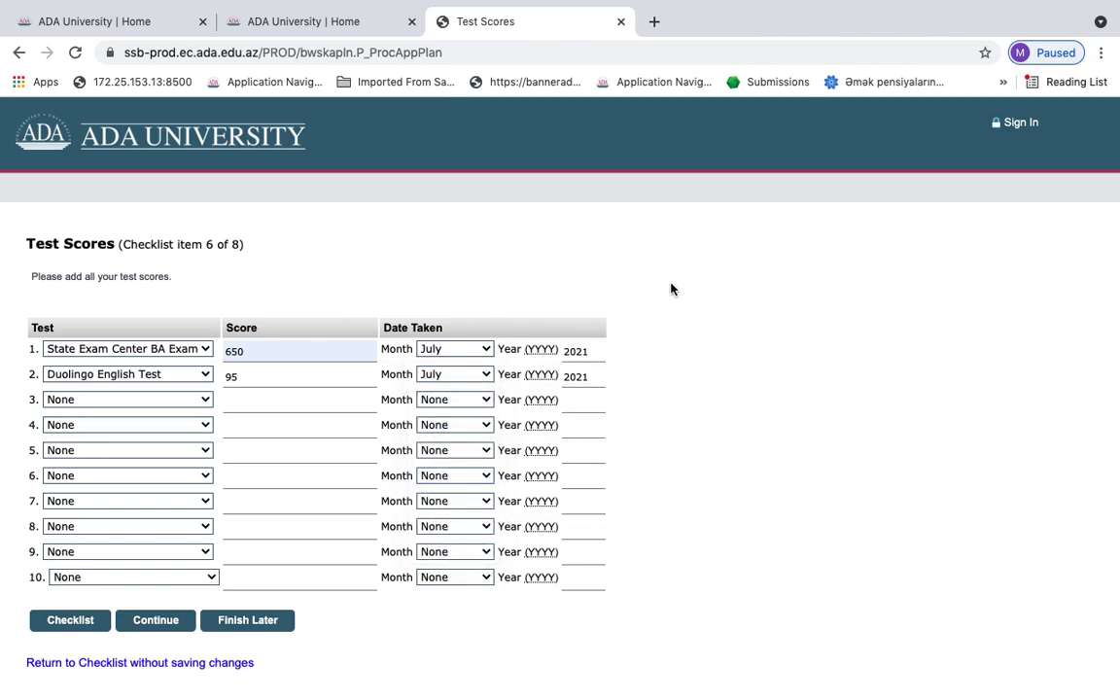
click(139, 622)
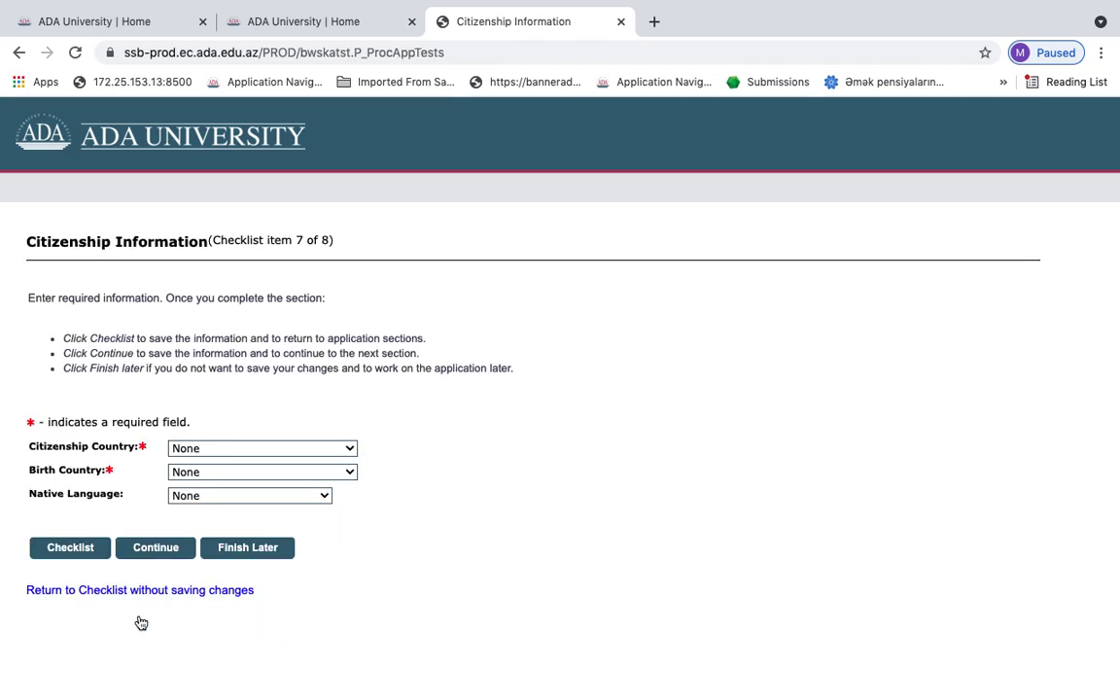
Set Citizenship and Birth Country to Azerbaijan and Native Language to Azerbaijani, then continue
click(269, 447)
text(az)
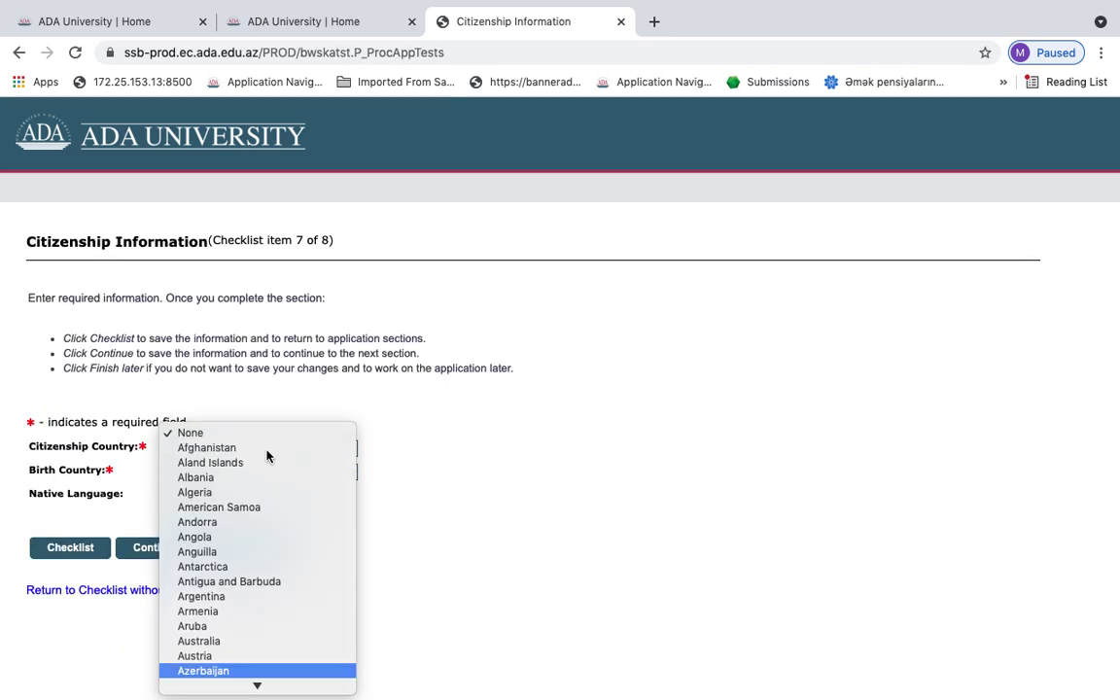
key(Return)
click(249, 473)
text(az)
key(Return)
click(238, 503)
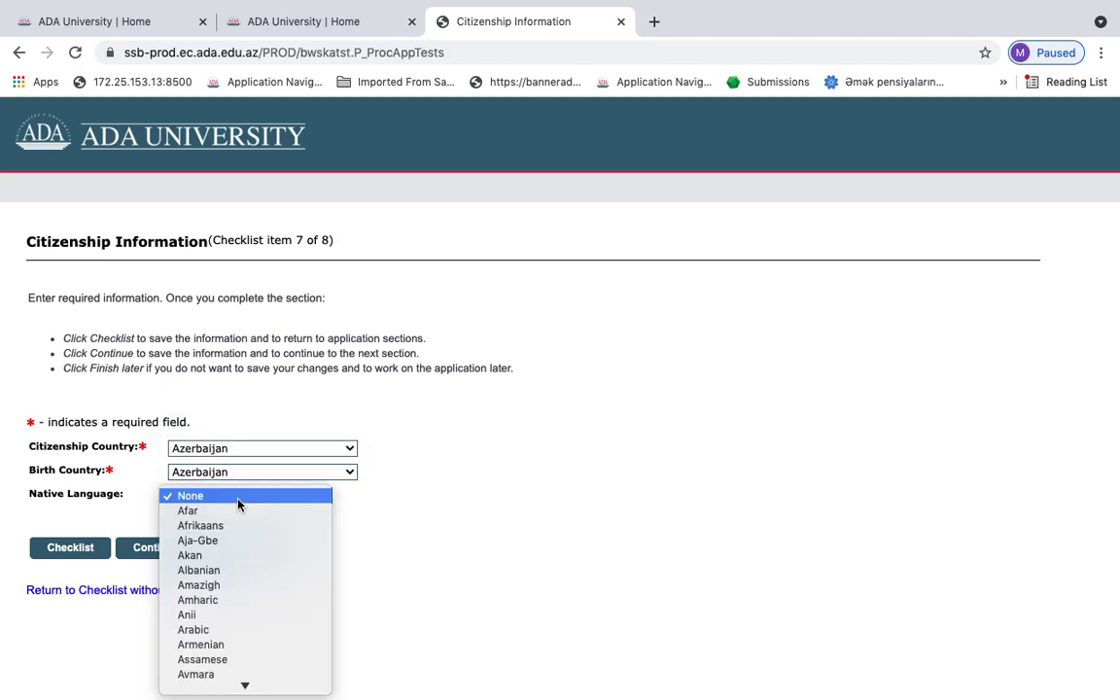
text(az)
key(Return)
click(154, 547)
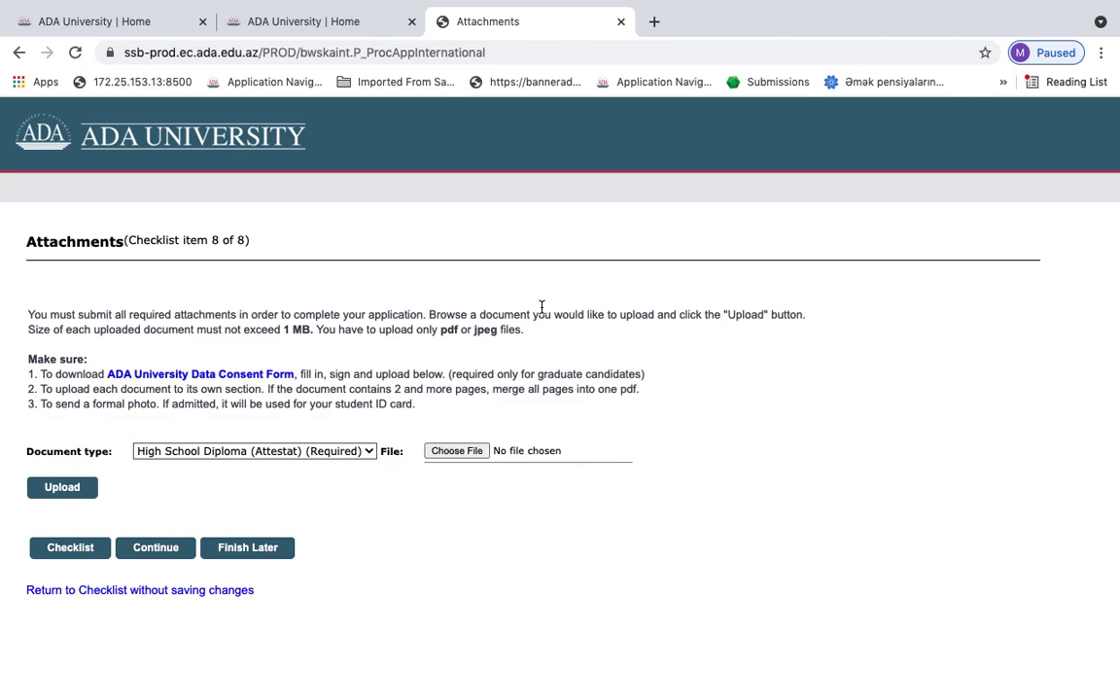
Upload the High School Diploma file and the National ID or Passport document
click(452, 453)
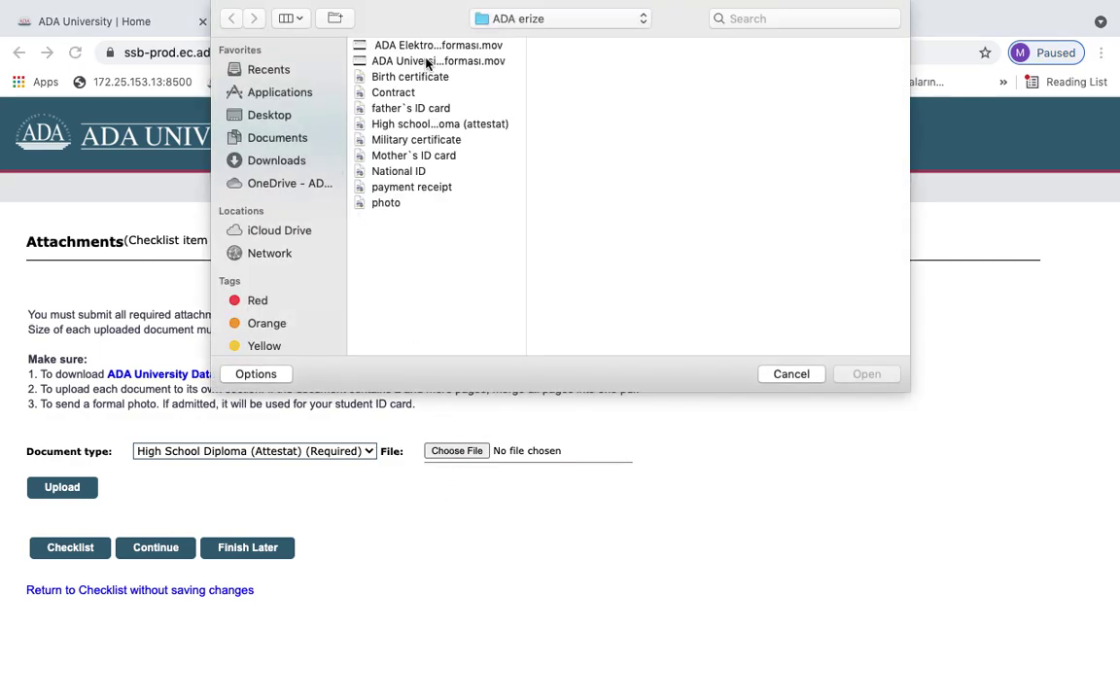
double_click(443, 124)
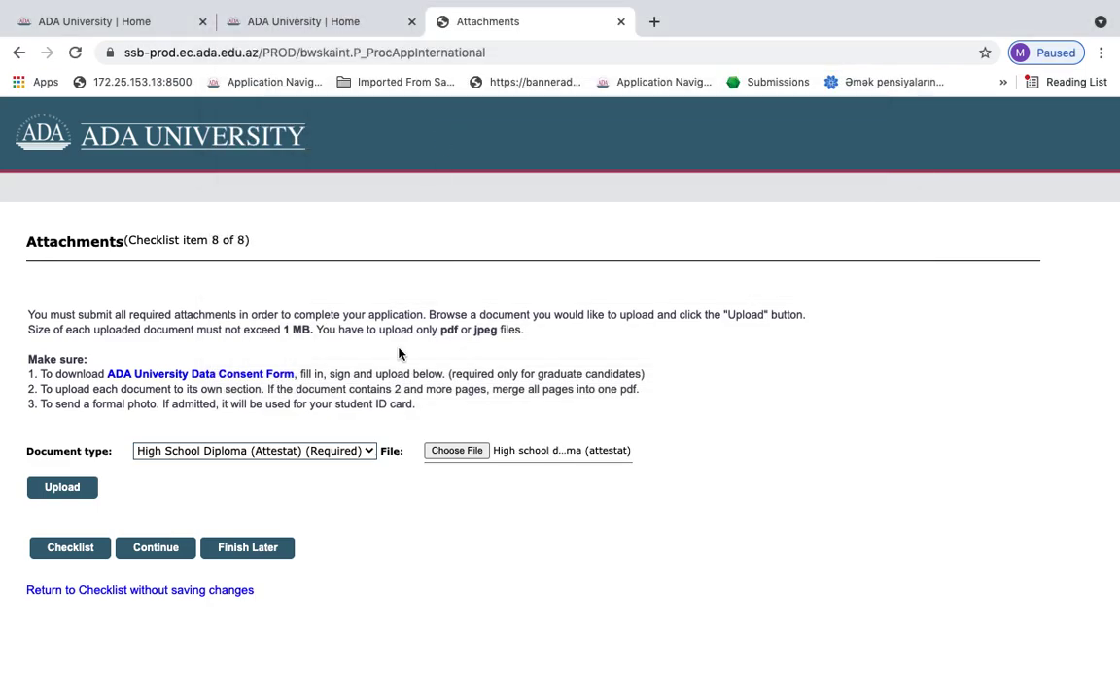
click(63, 487)
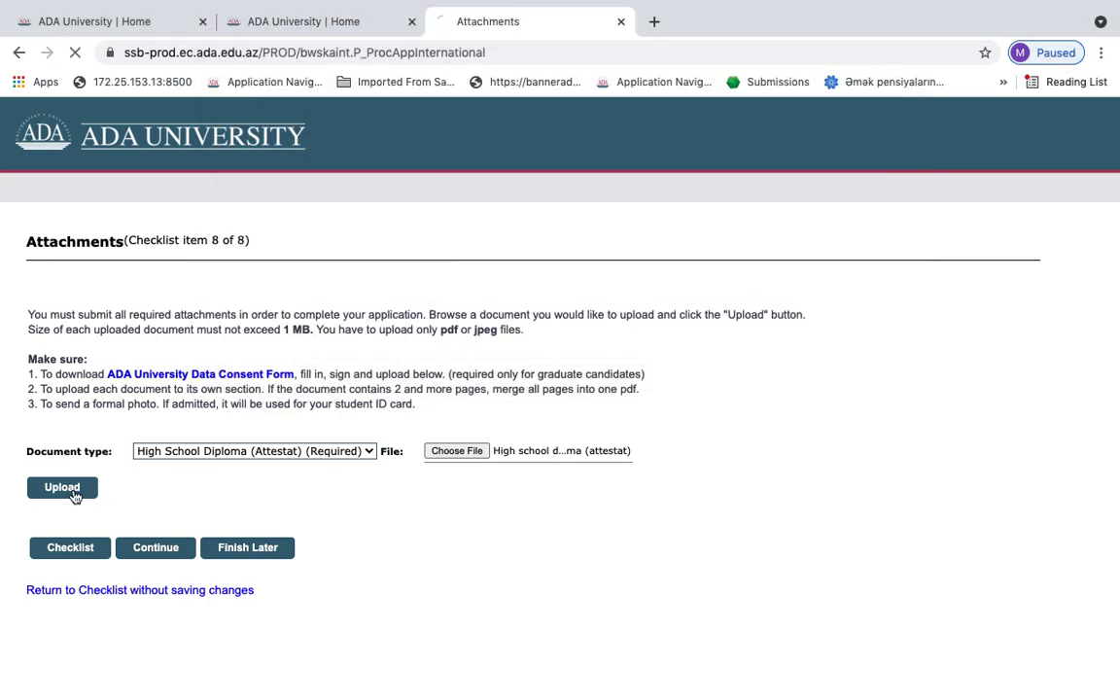
click(193, 453)
click(193, 453)
click(457, 451)
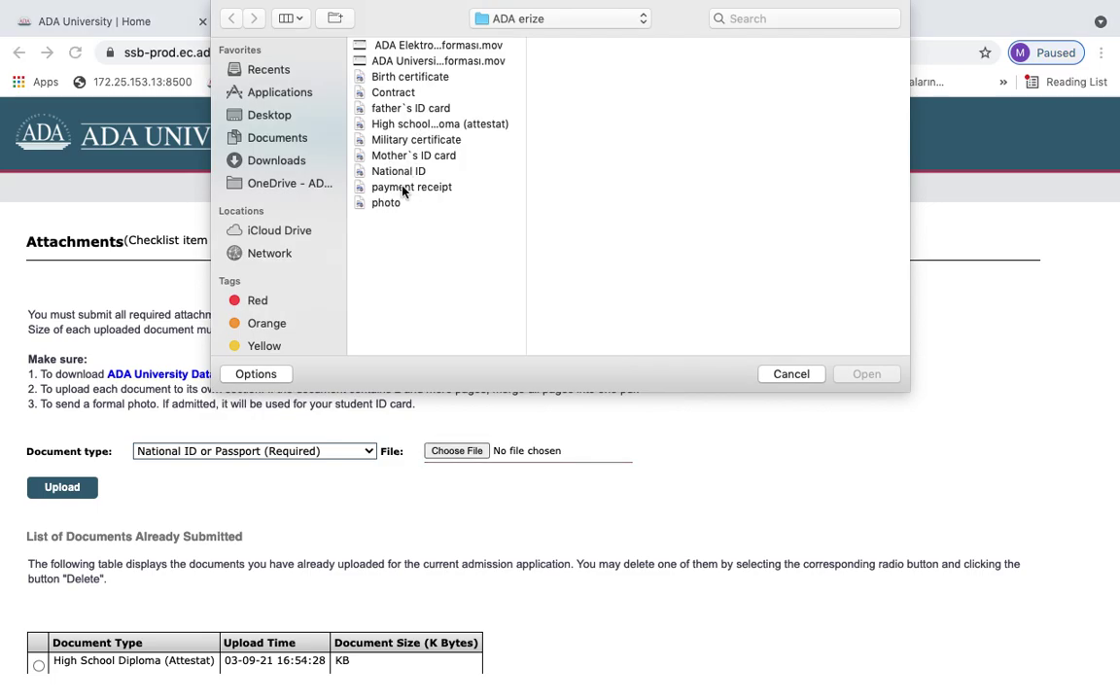
double_click(398, 172)
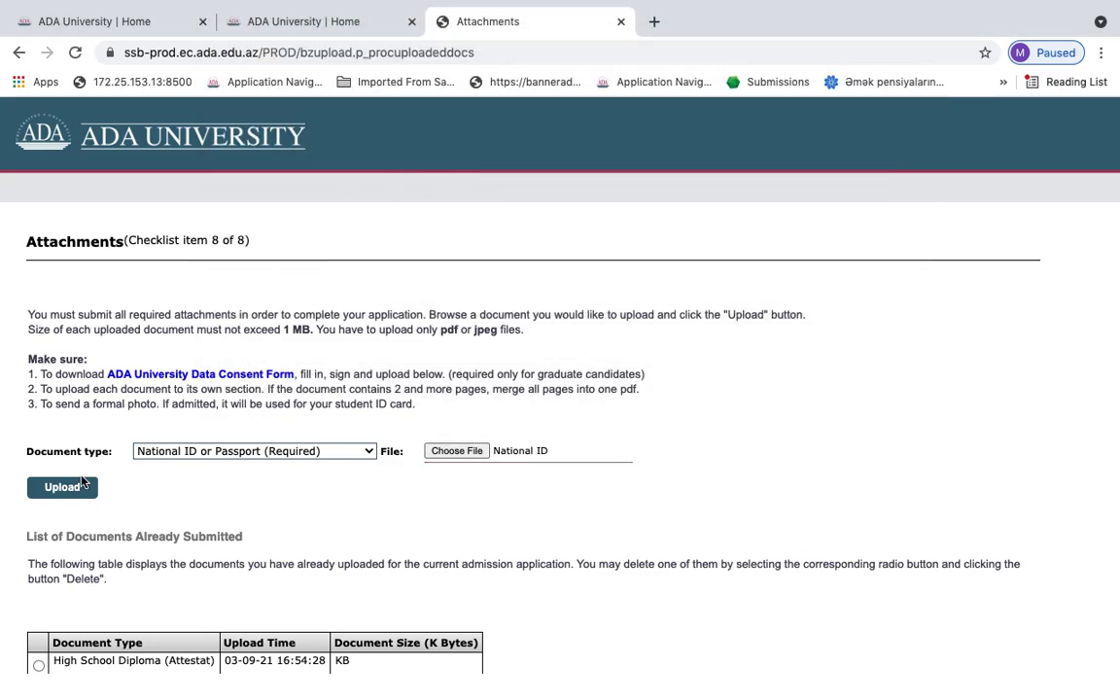
click(72, 488)
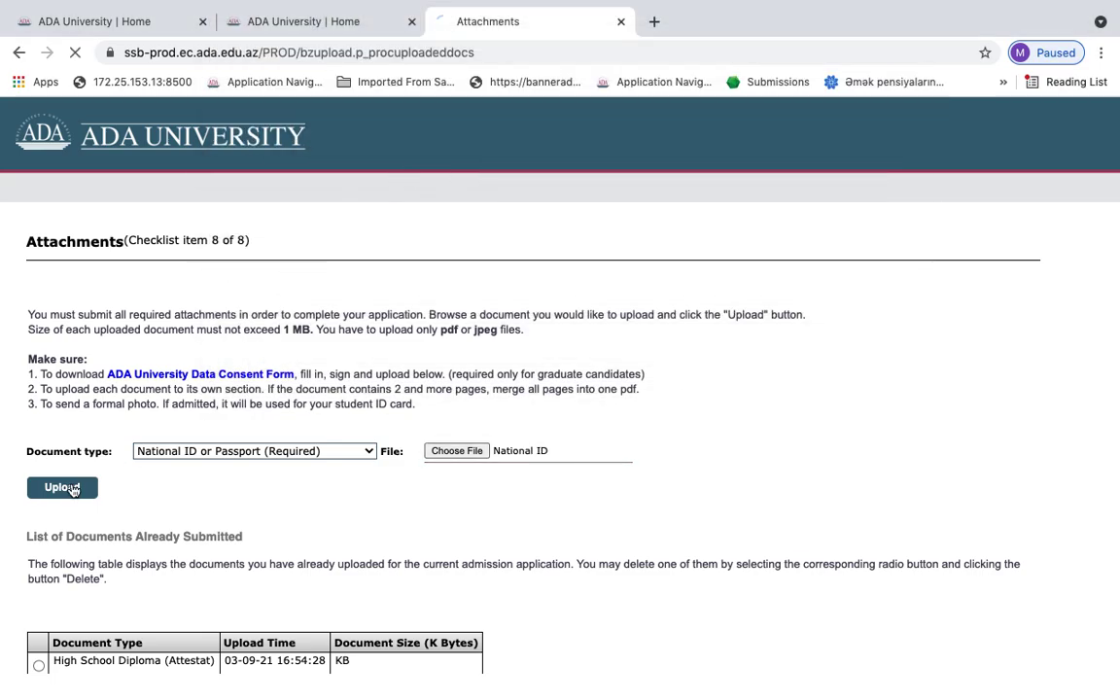
Upload the 'photo' file as the Recent Photo attachment
click(447, 450)
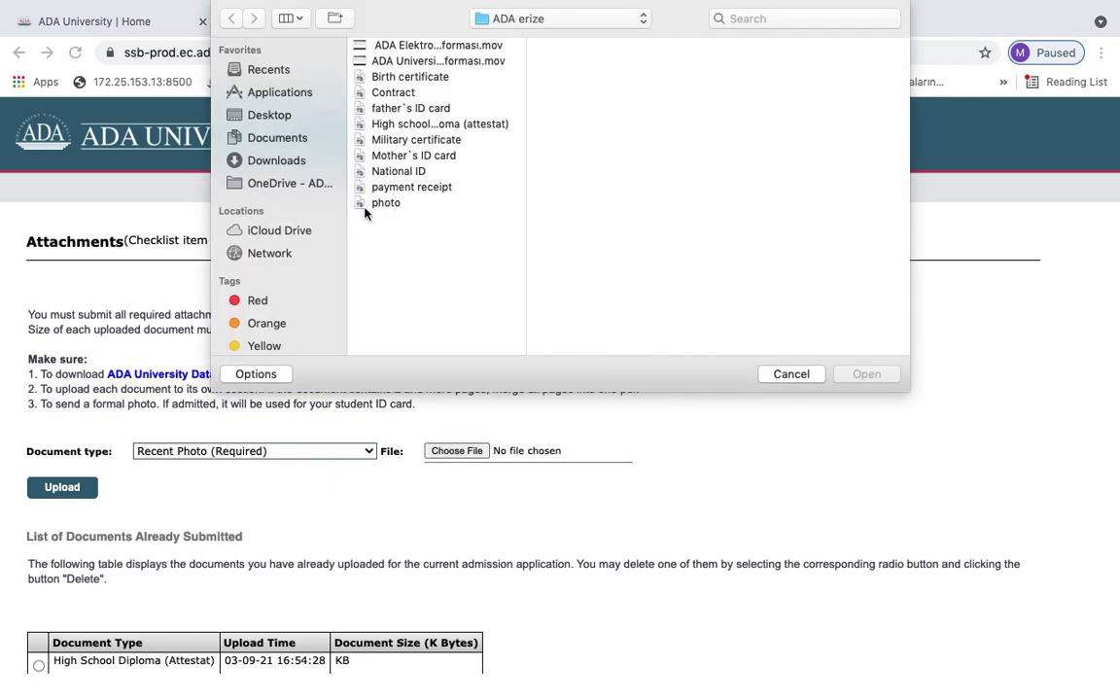
click(375, 203)
double_click(374, 204)
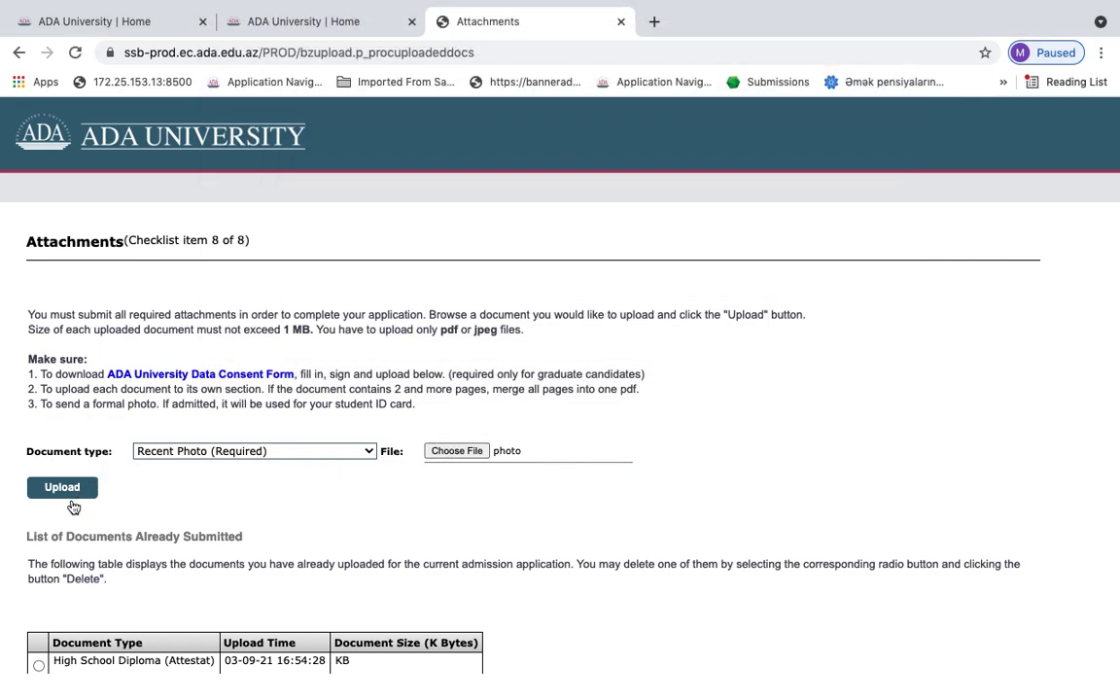
click(61, 489)
click(224, 452)
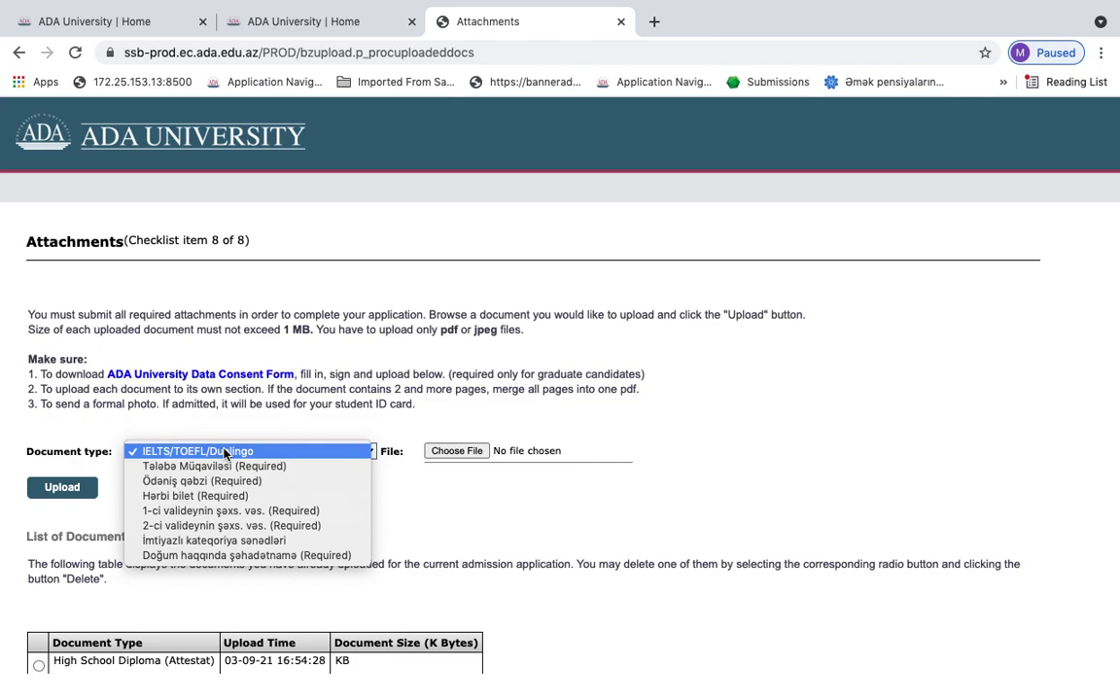
Upload the Contract file as the Tələbə Müqaviləsi document
click(225, 466)
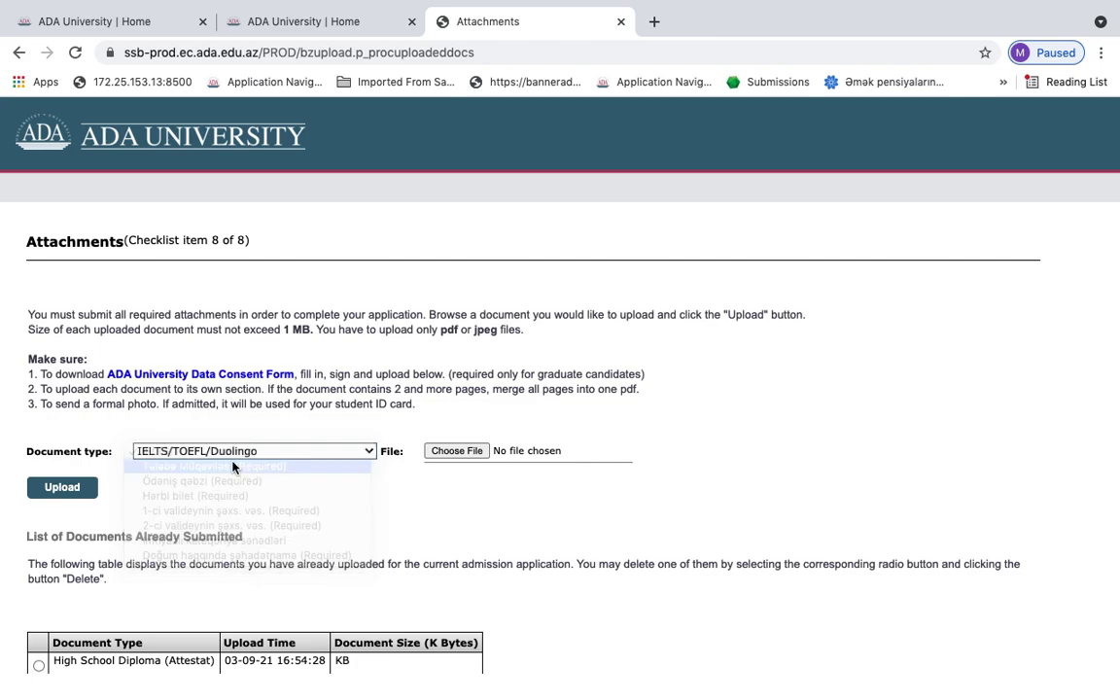
click(435, 451)
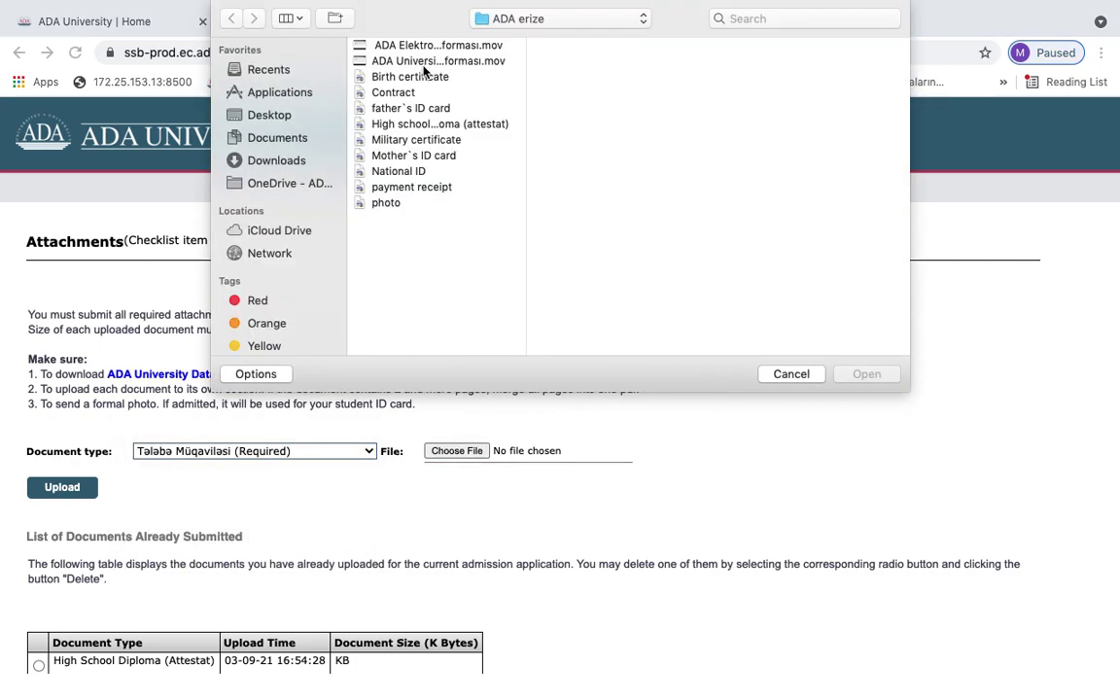
click(412, 93)
double_click(412, 93)
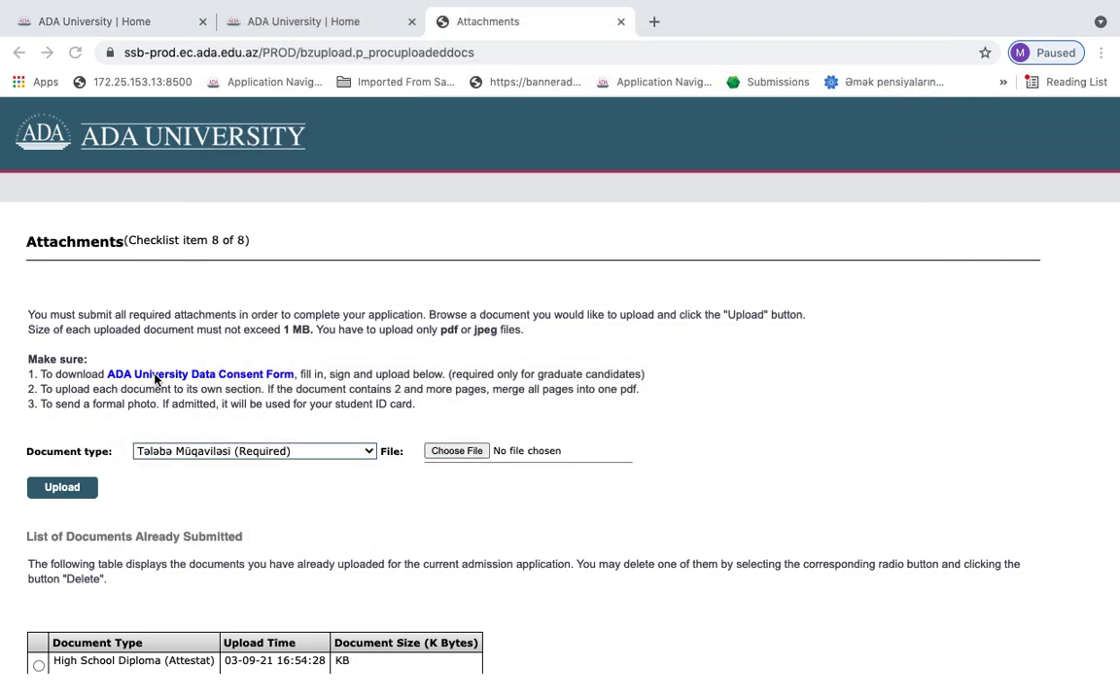
click(68, 486)
Upload the payment receipt file as the Ödəniş qəbzi document
click(145, 451)
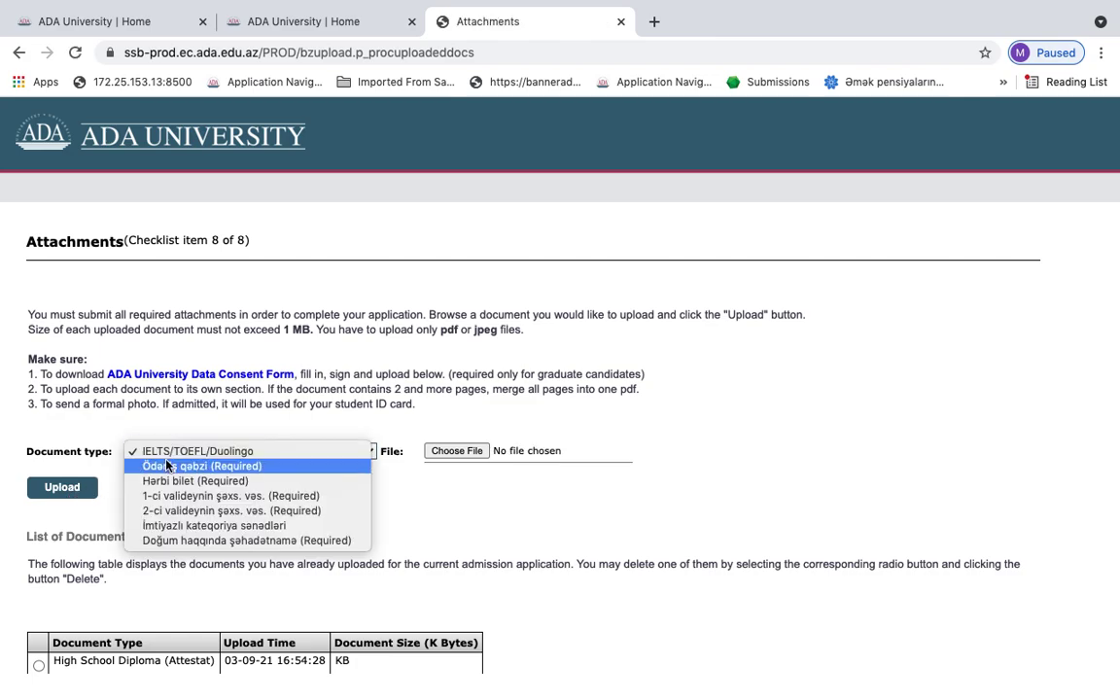
click(154, 450)
click(457, 450)
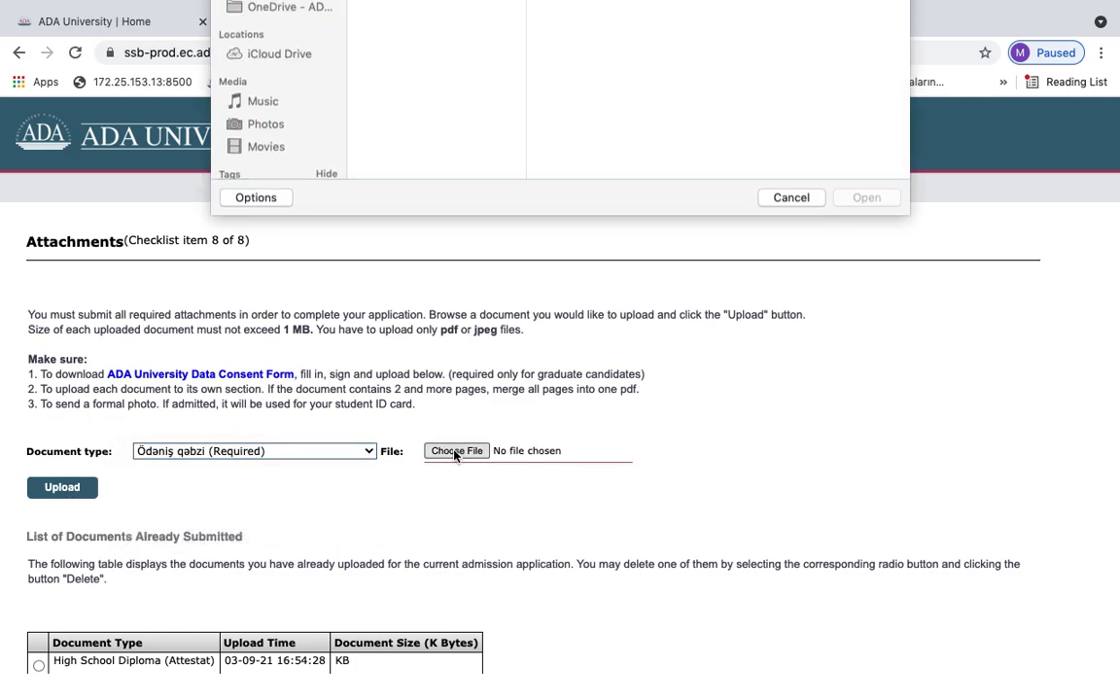
double_click(399, 187)
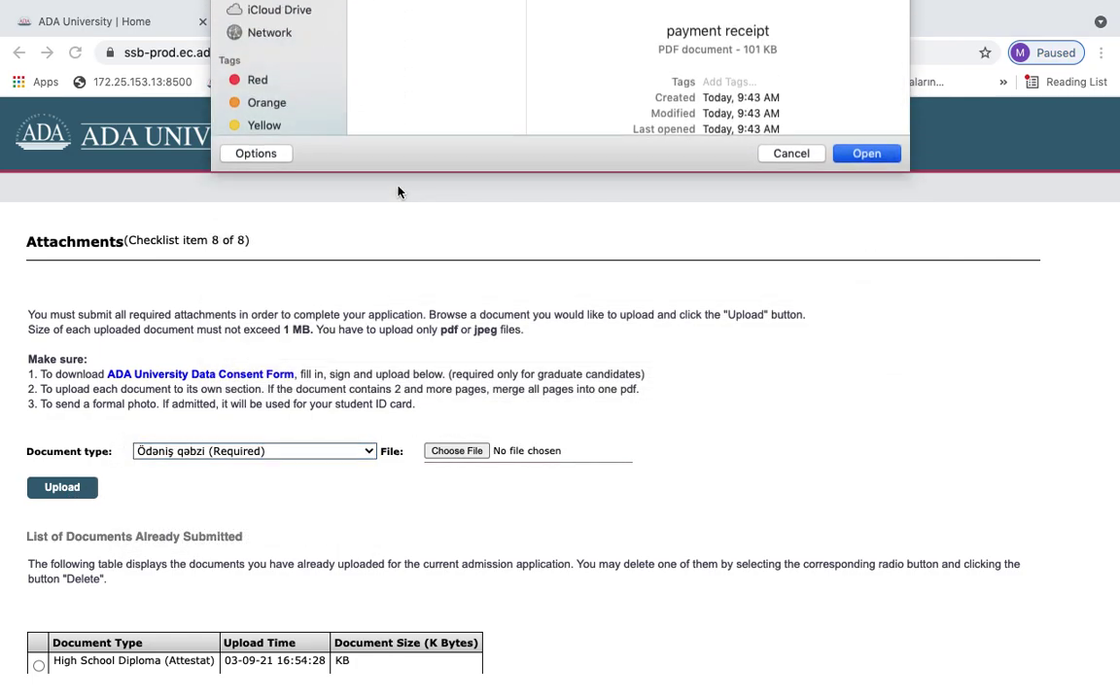
click(75, 489)
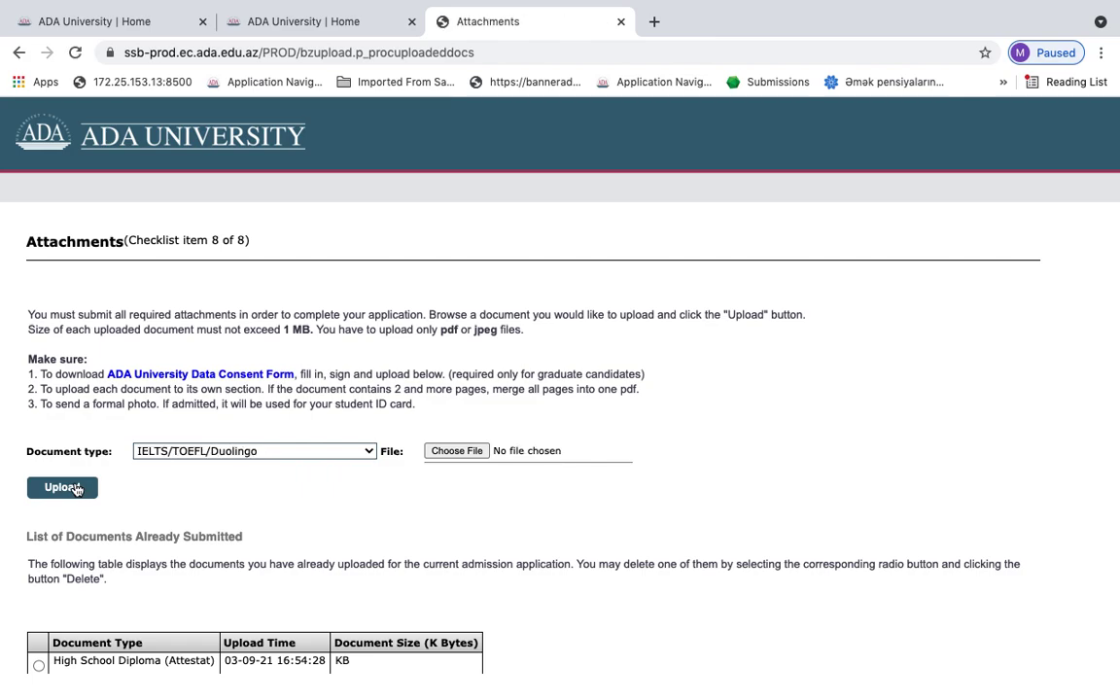
Upload the Military certificate file as the Hərbi bilet document
click(158, 451)
click(178, 468)
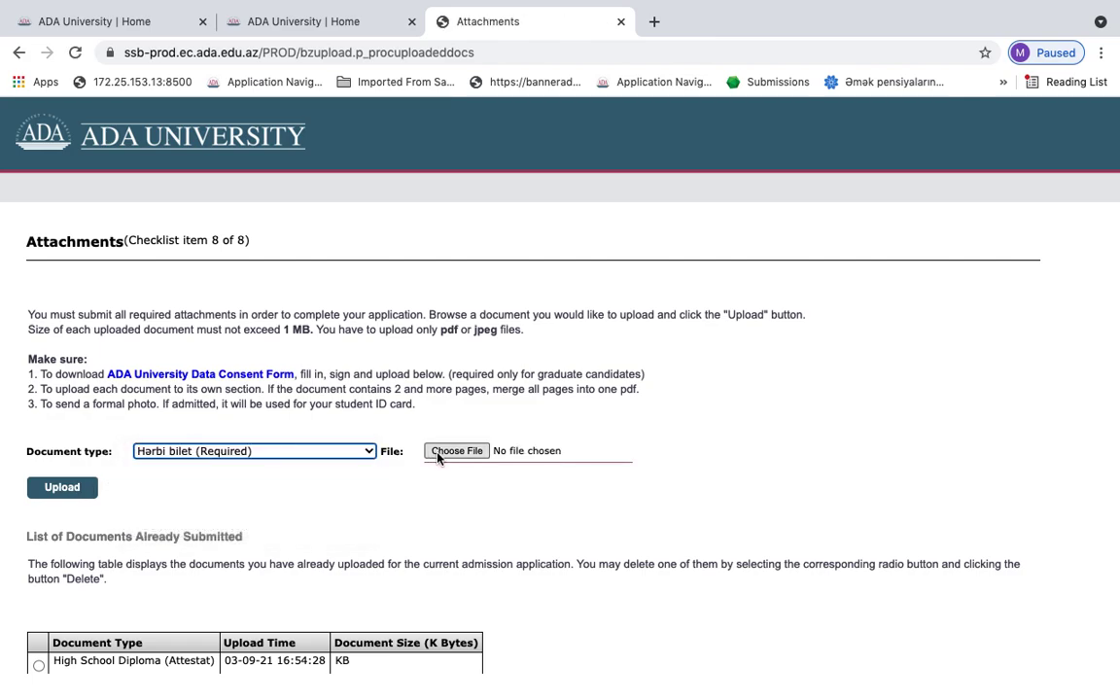
click(437, 453)
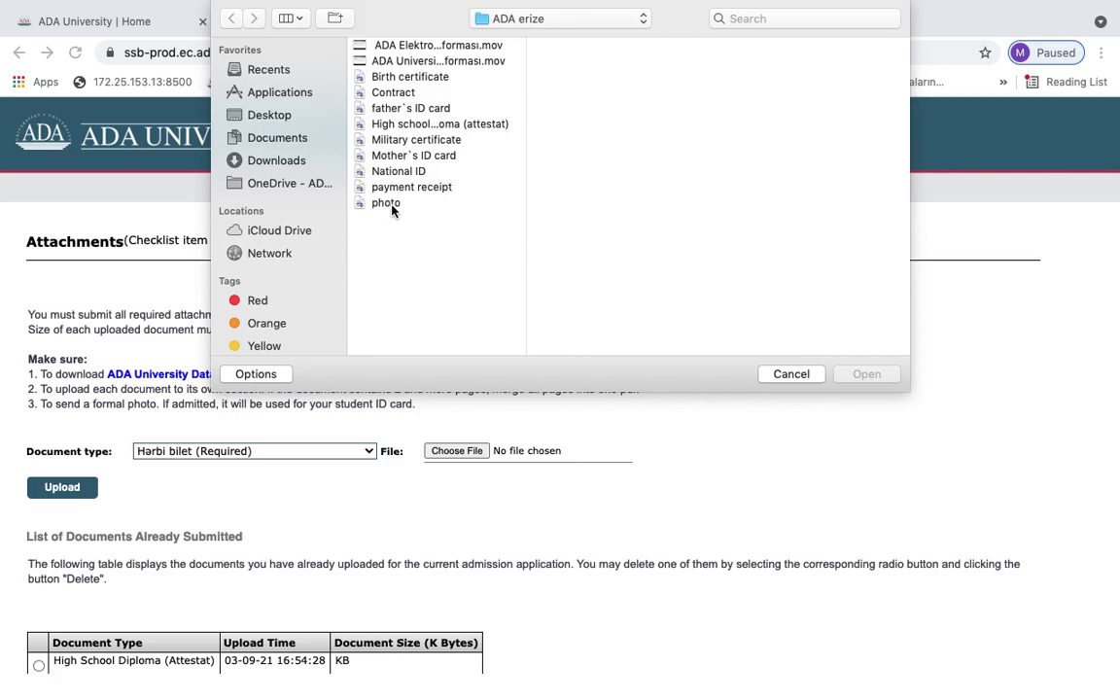
double_click(406, 140)
click(56, 485)
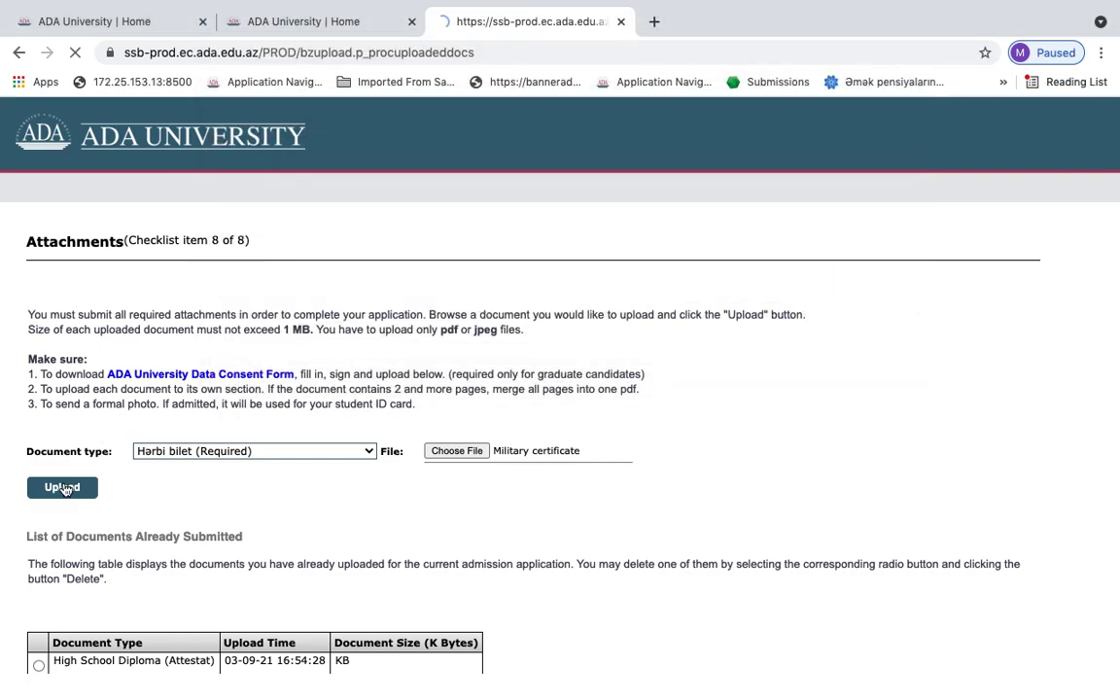
click(172, 454)
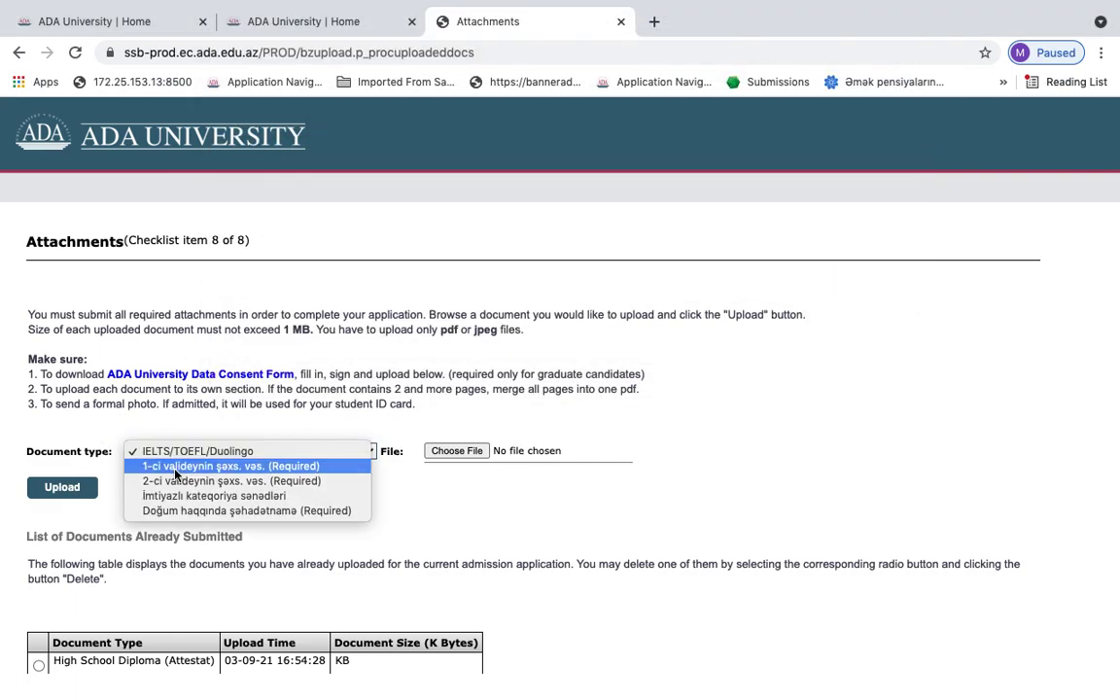
Upload the mother's and father's ID card files as the 1-ci and 2-ci valideynin şəxs. vəs. documents
click(175, 466)
click(457, 451)
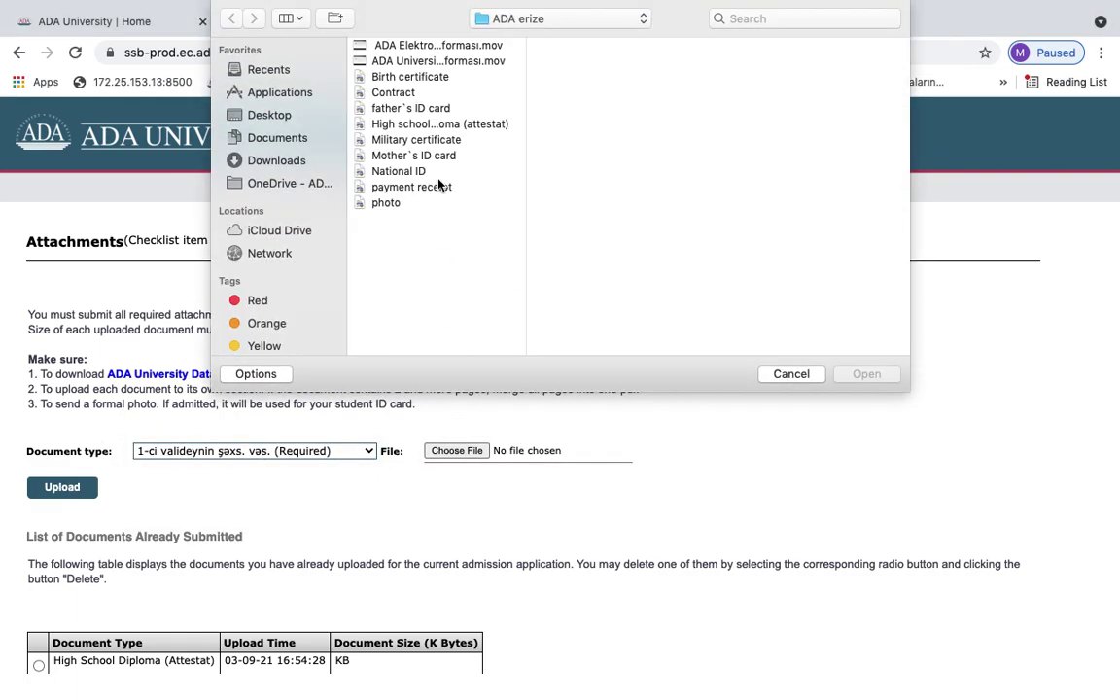
double_click(428, 155)
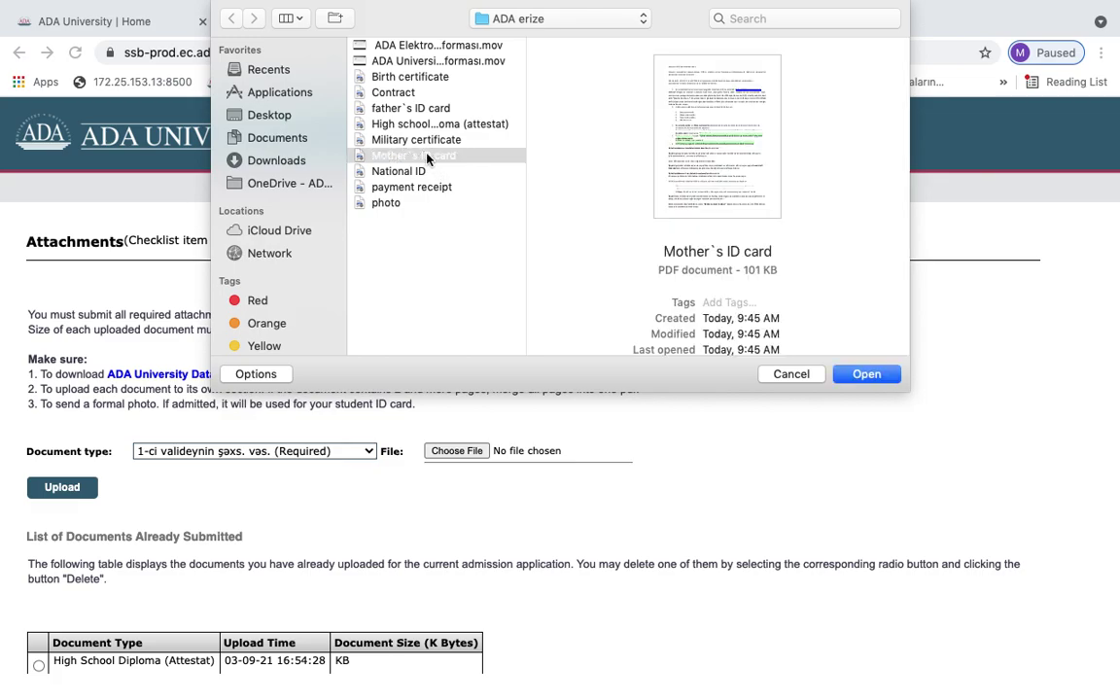
click(84, 474)
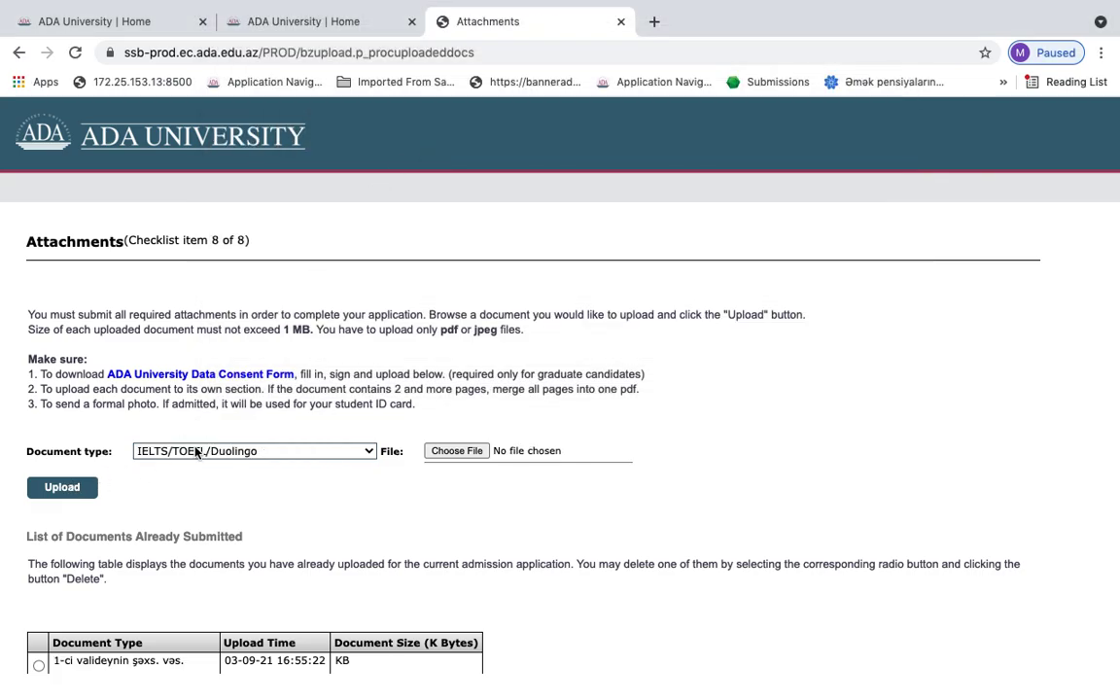
click(180, 451)
click(198, 467)
click(457, 451)
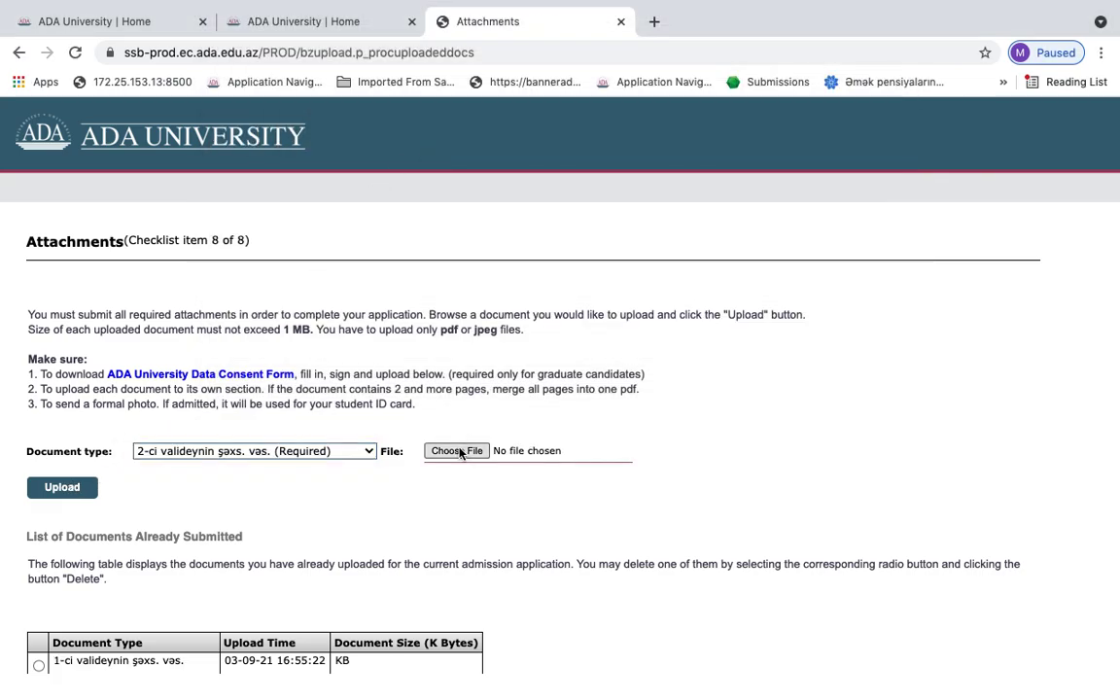
click(409, 109)
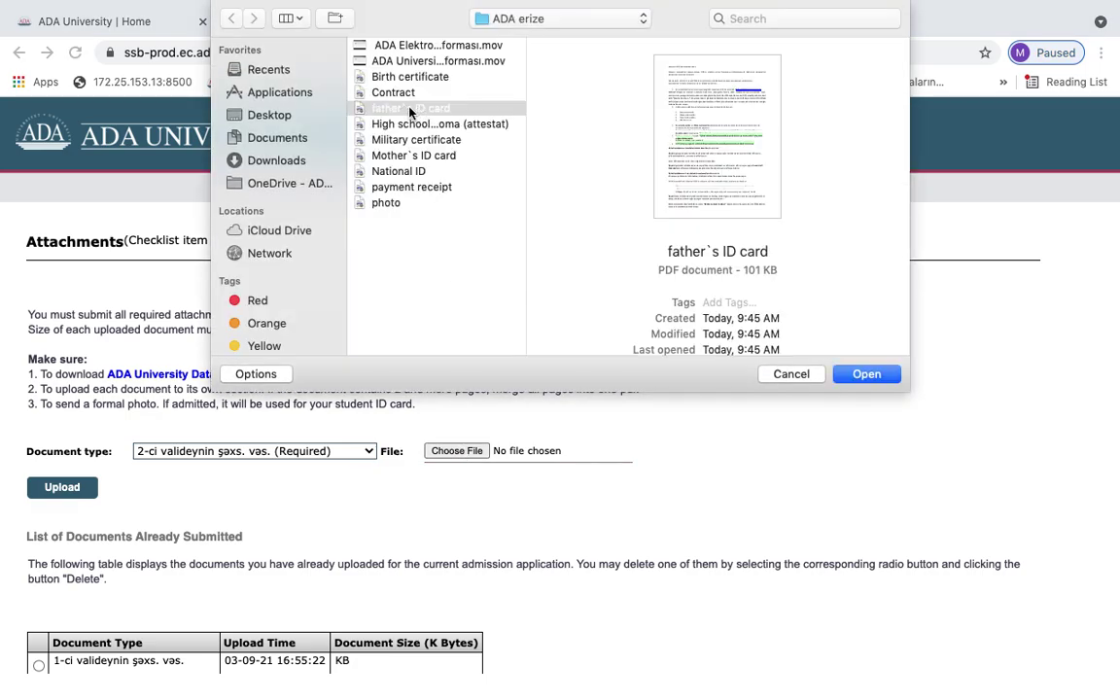
double_click(408, 110)
click(62, 486)
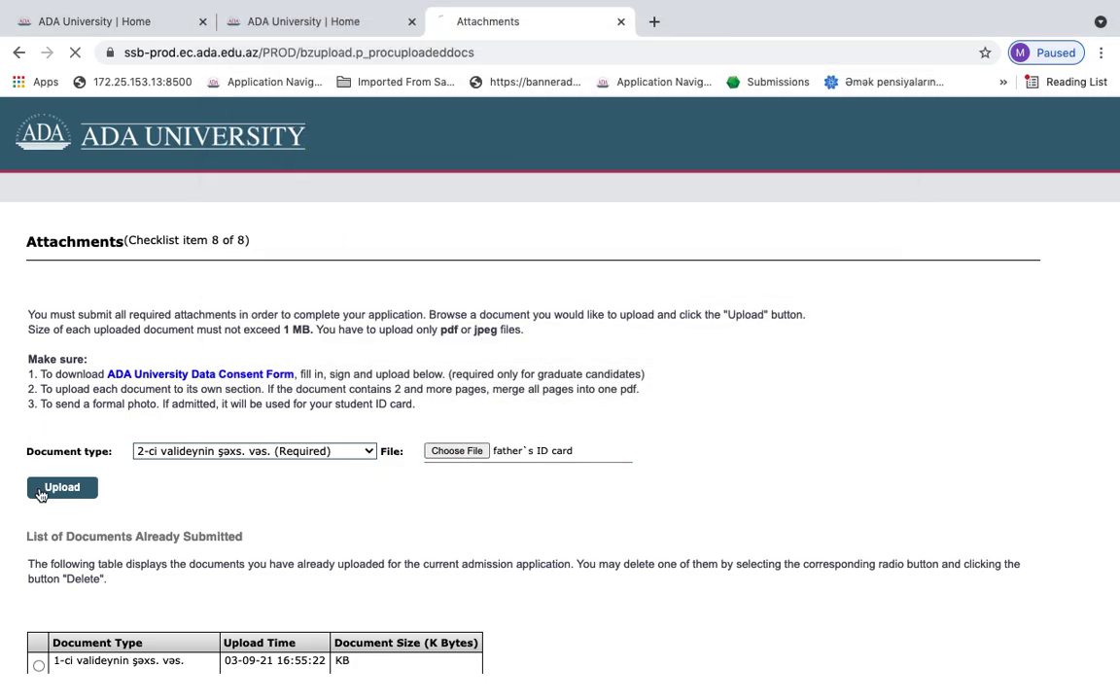
Upload the Birth certificate as Doğum haqqında şəhadətnamə and continue to Application Sections
click(162, 448)
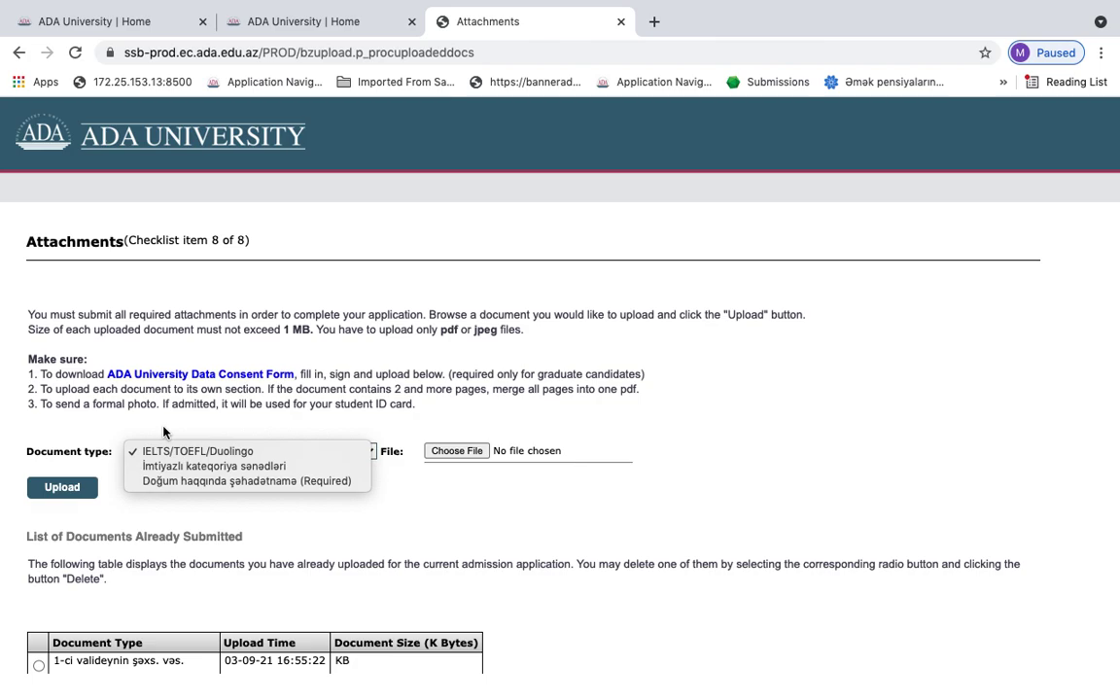
click(189, 482)
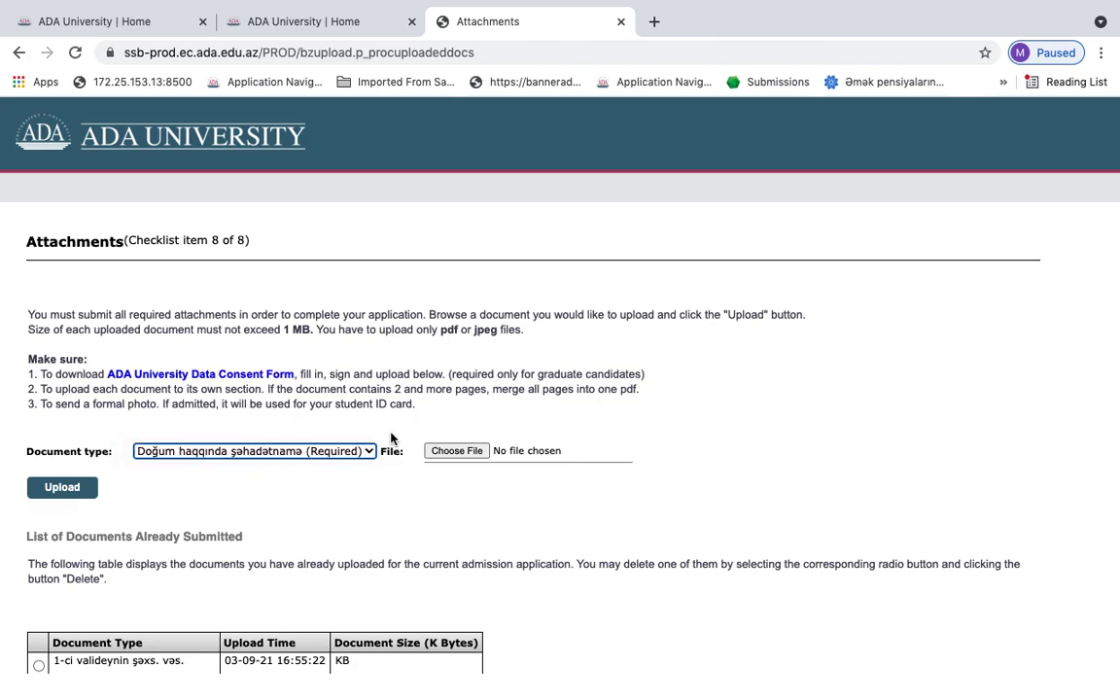
click(440, 451)
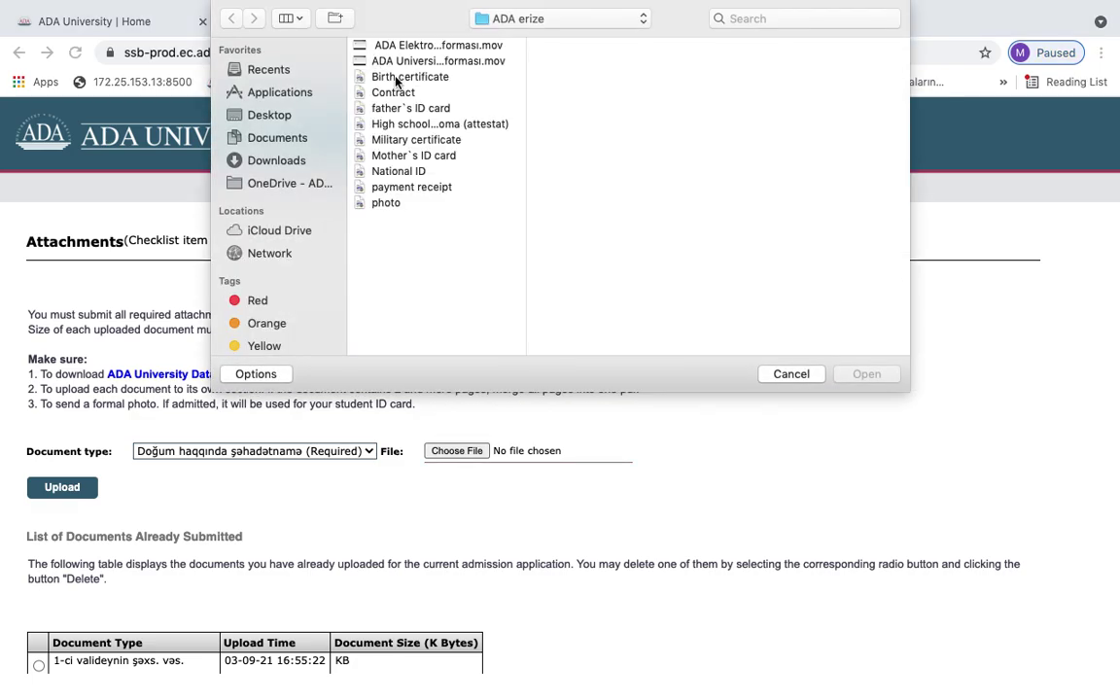
click(400, 80)
double_click(399, 86)
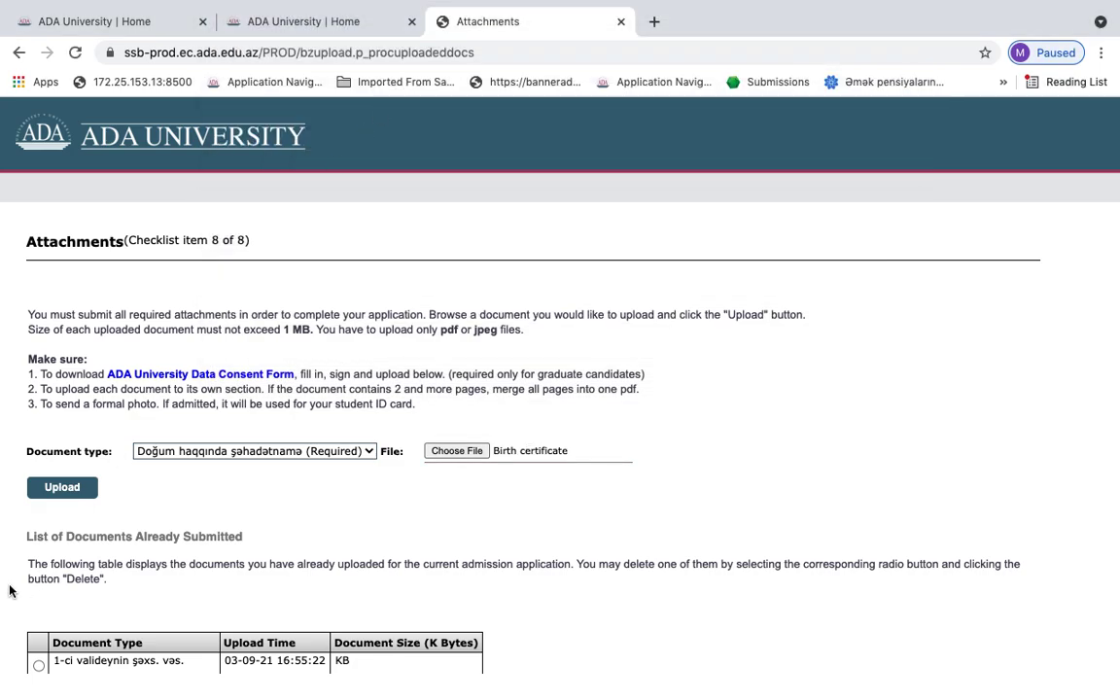
click(58, 491)
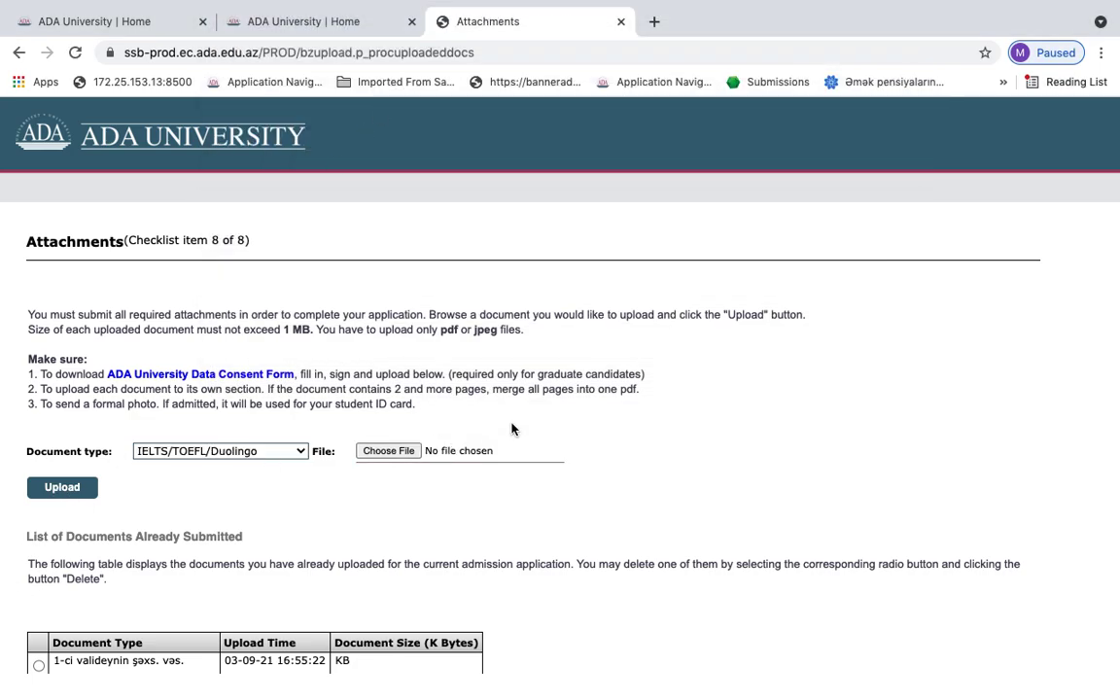
scroll(512, 428, down, 5)
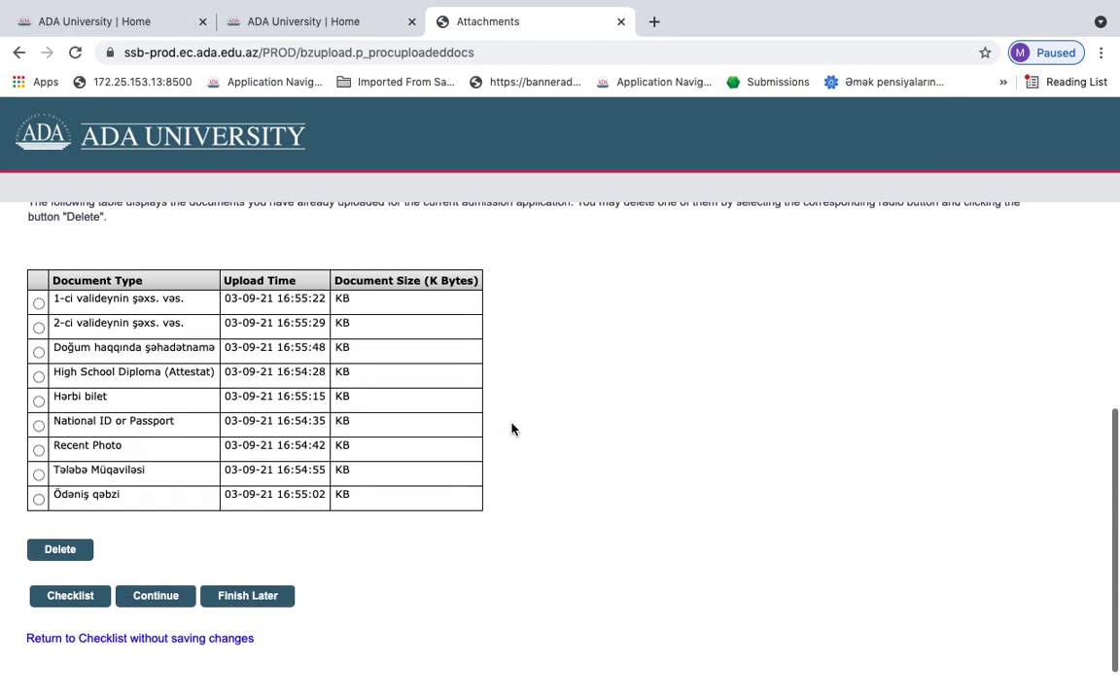
click(155, 595)
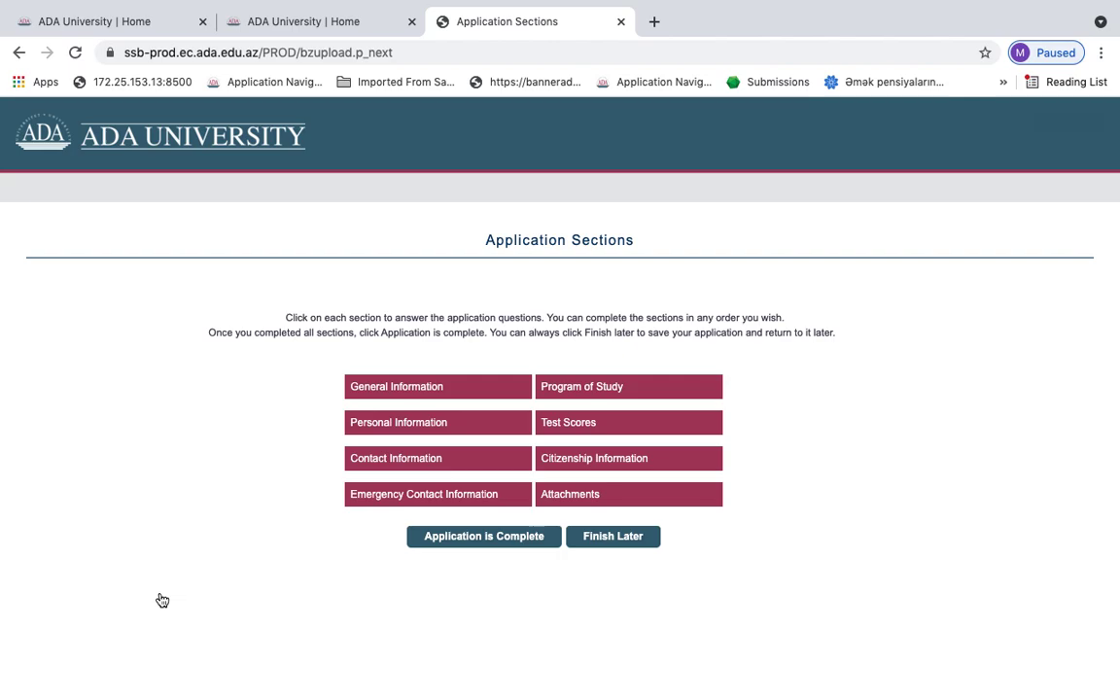
Declare the application complete and accept the Admissions Agreement terms
click(509, 536)
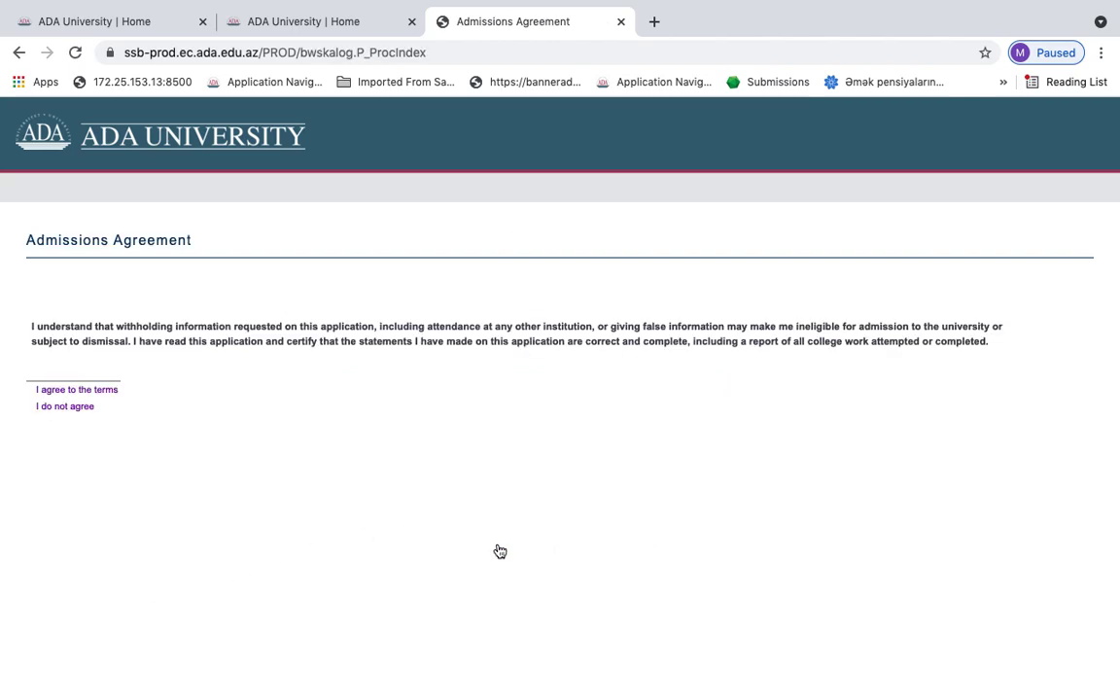
click(108, 394)
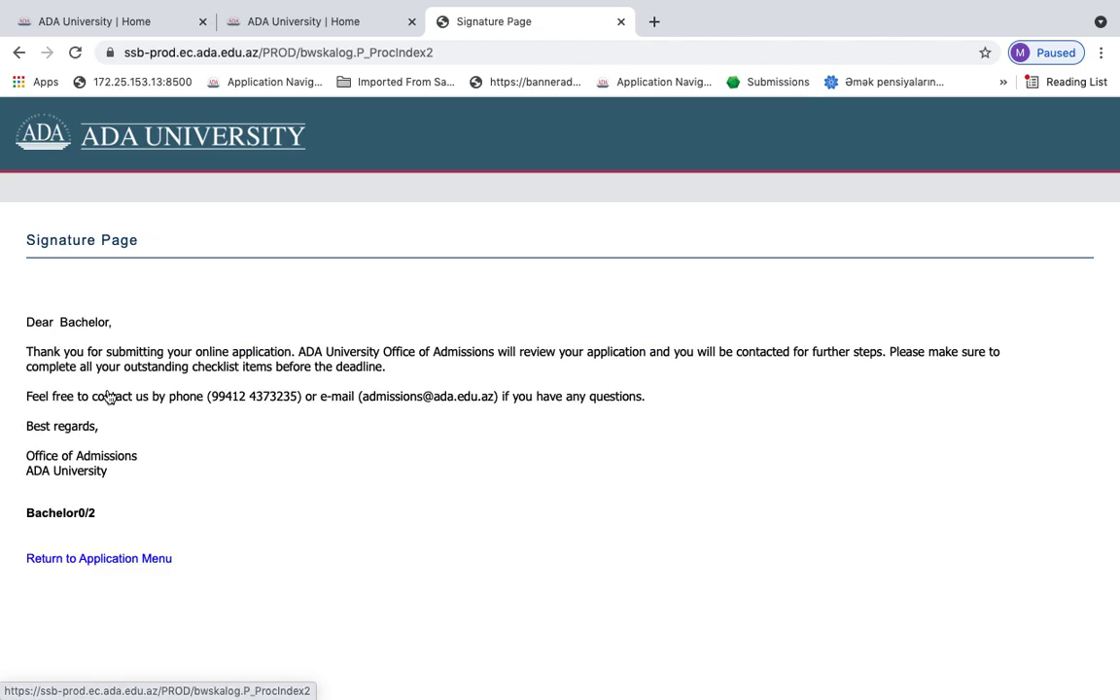